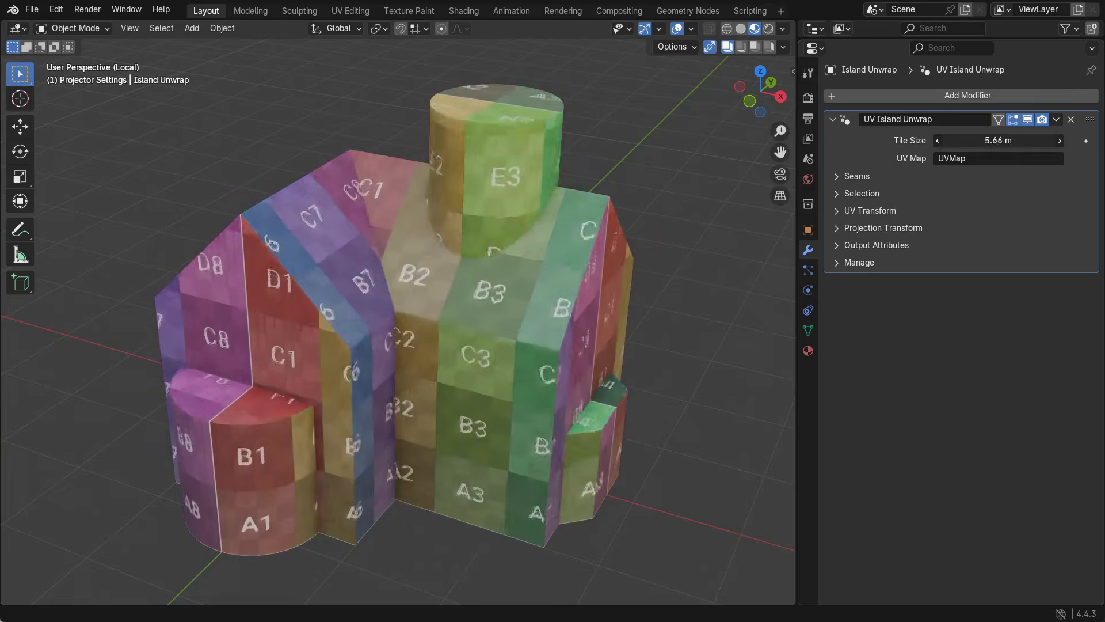
- Set the tile size of the UV Island Unwrap modifier to 4 m
click(1017, 141)
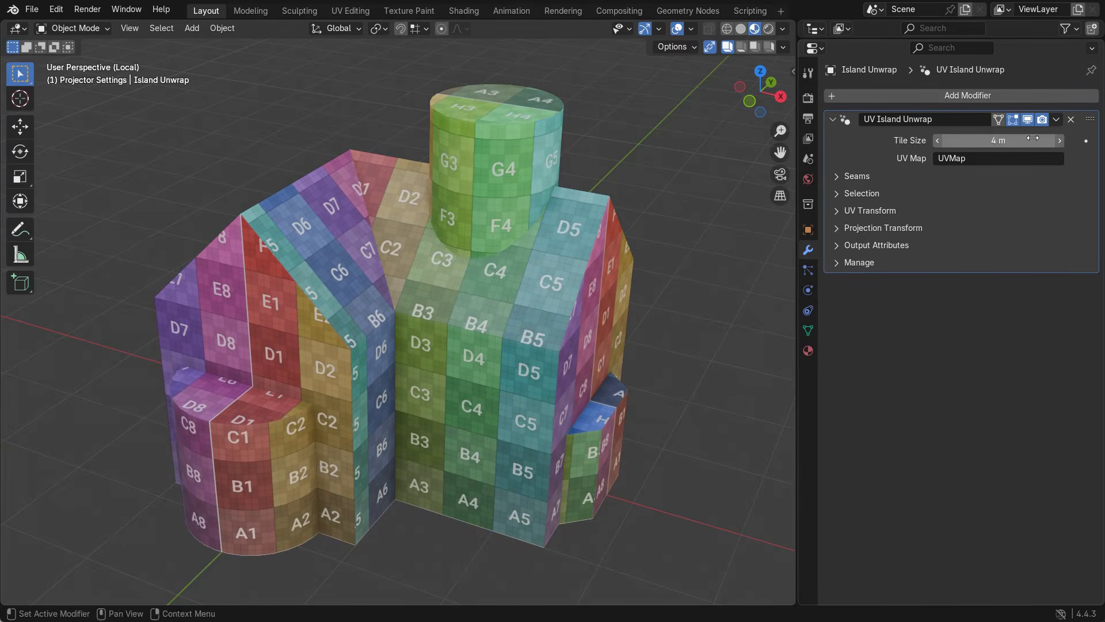
text(2)
key(Return)
click(1010, 143)
text(4)
key(Return)
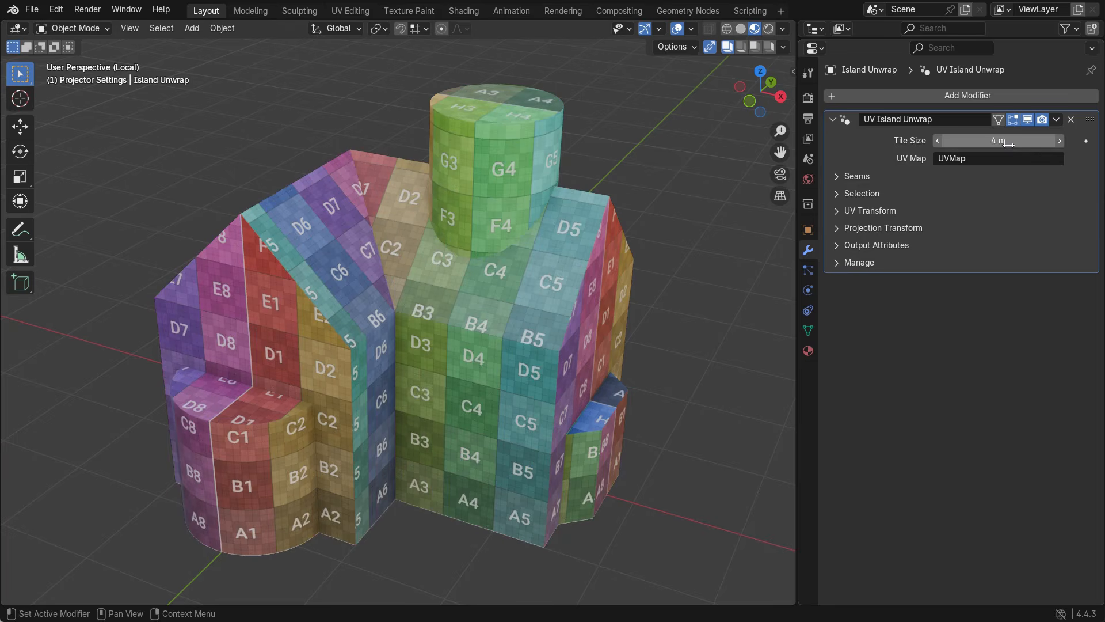
- Change the modifier's UV map name to UVMapp
click(975, 159)
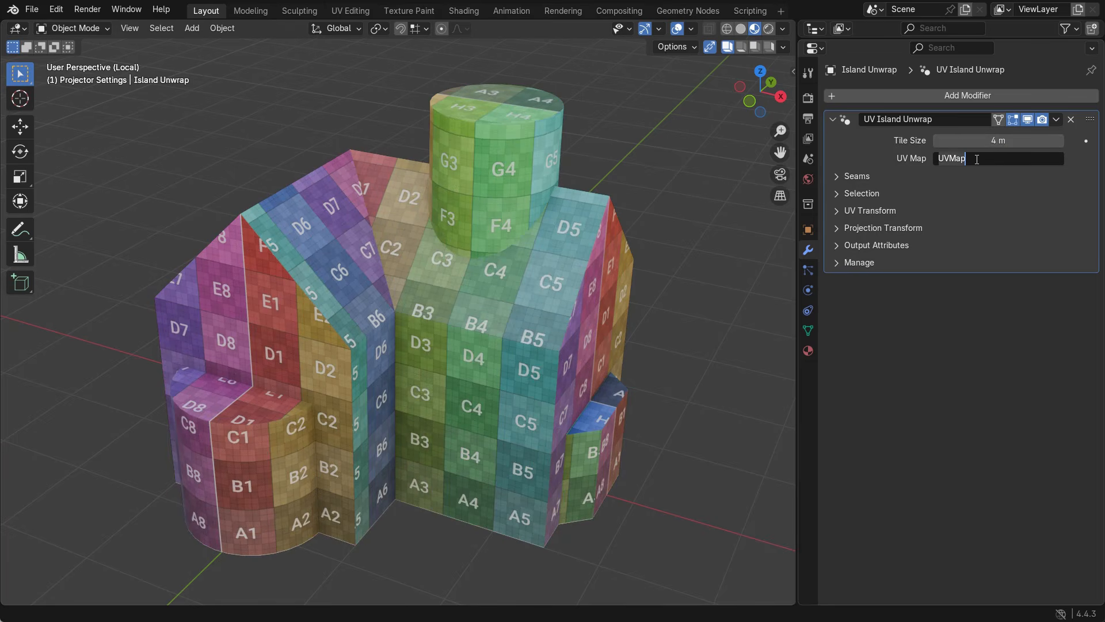
click(985, 162)
key(Return)
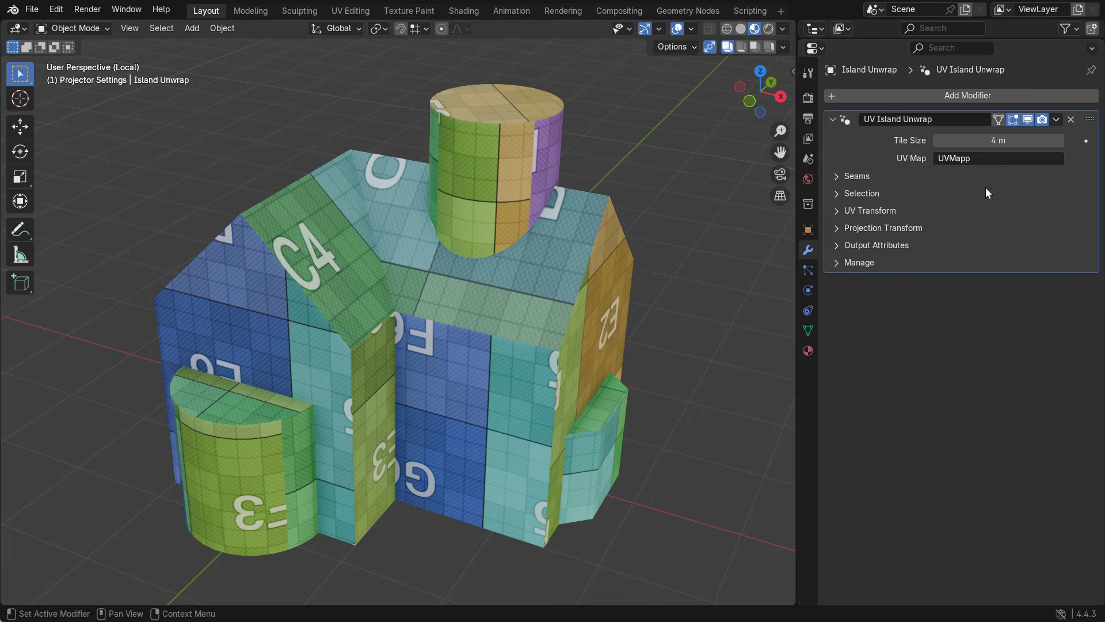
- Copy the UV map name UVMap from the mesh data and paste it as the UV Island Unwrap modifier's UV map
click(809, 331)
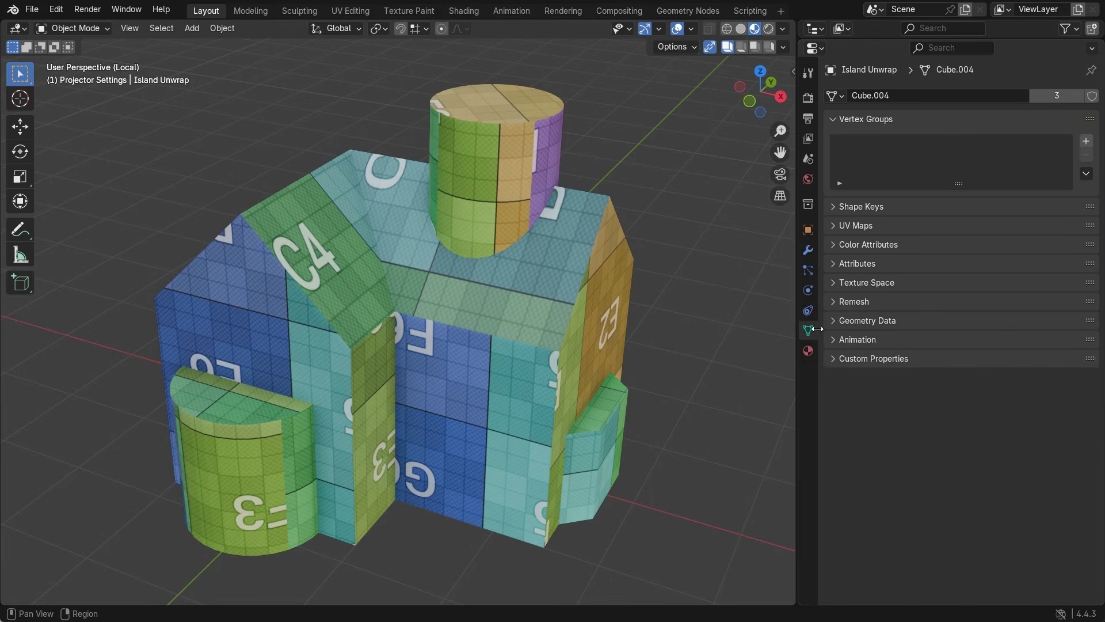
click(868, 227)
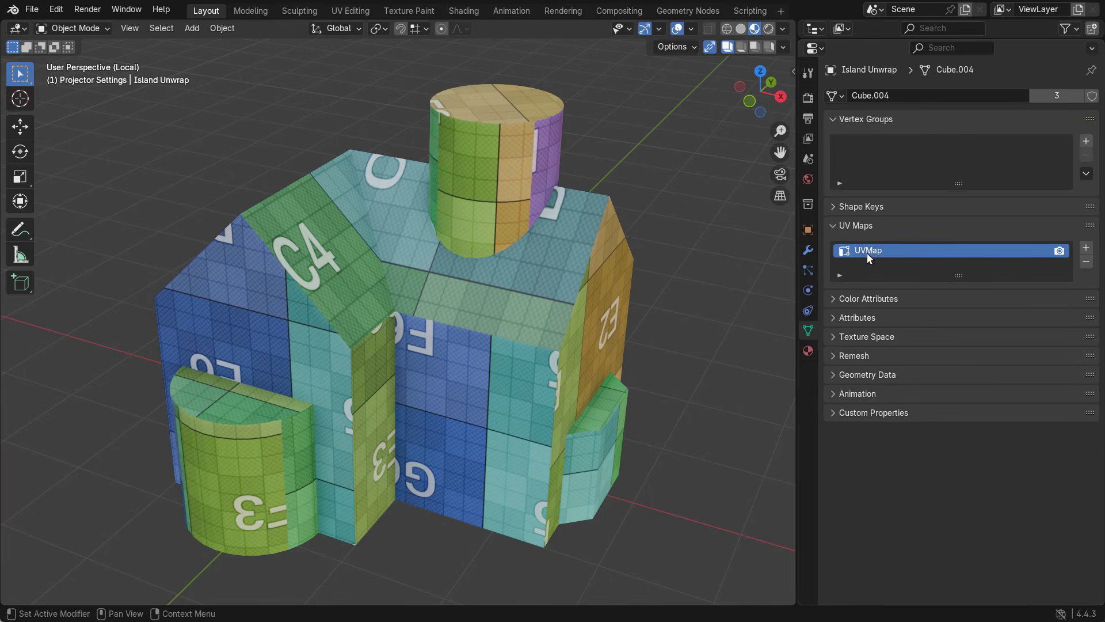
double_click(870, 251)
key(ctrl+c)
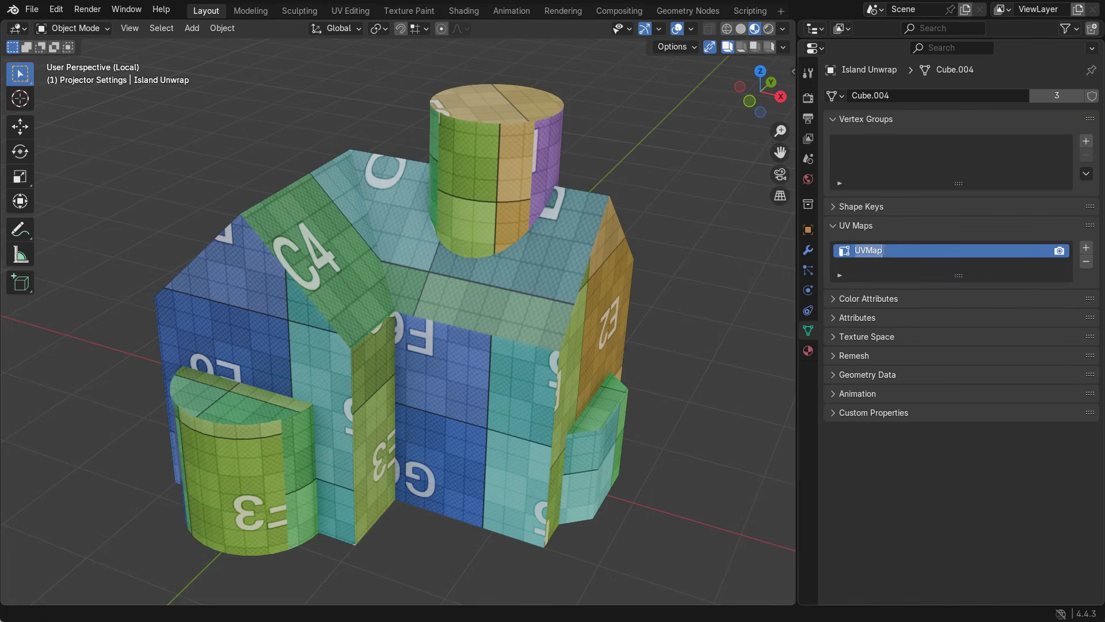
key(Return)
click(808, 249)
click(979, 164)
key(ctrl+v)
key(Return)
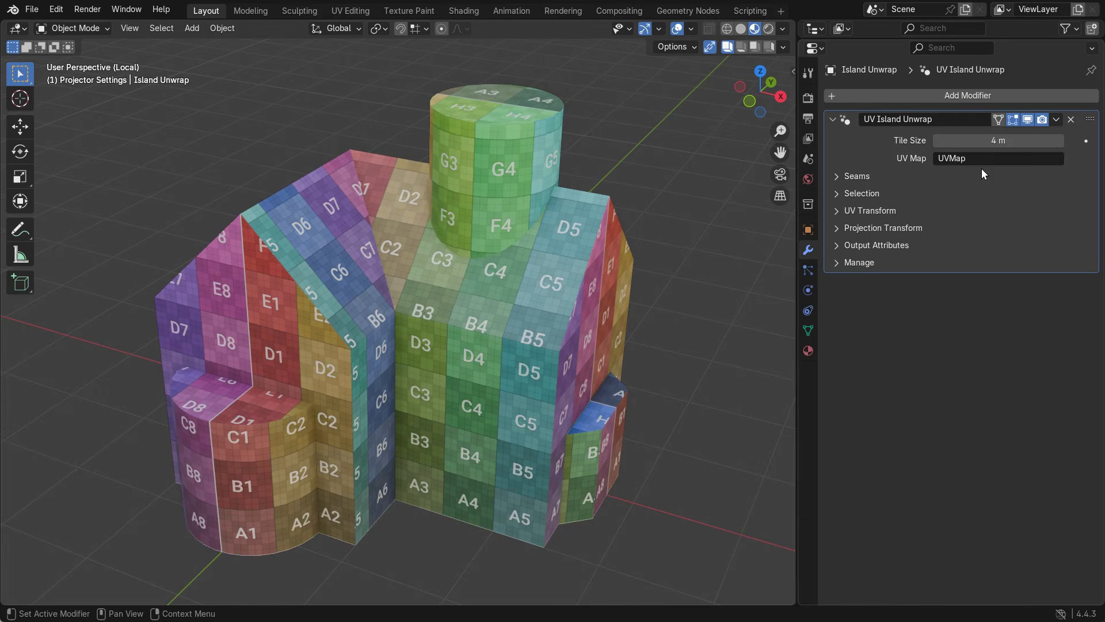
- Show the modifier's seam settings and mark vertical edges on the rounded bay's curved wall as seams in Edit Mode
click(864, 176)
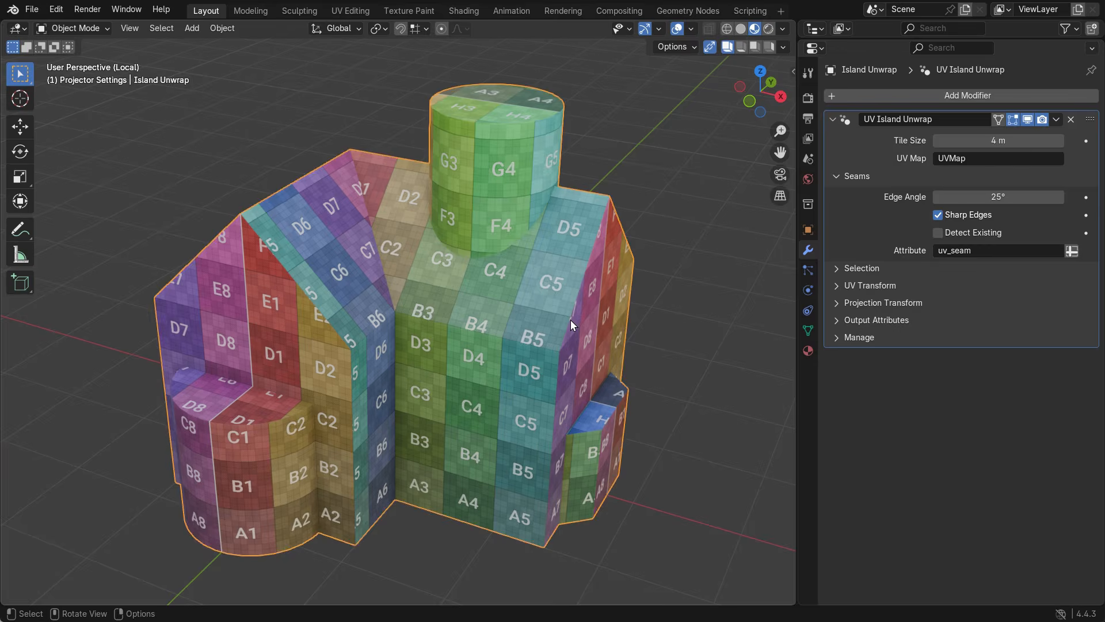
key(Tab)
click(268, 474)
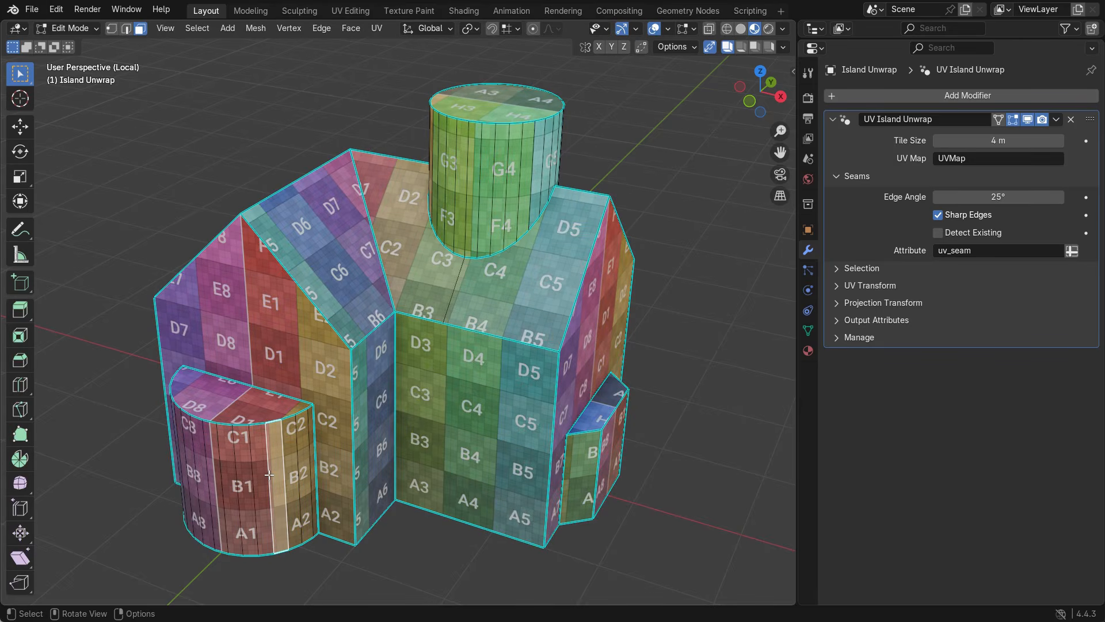
key(2)
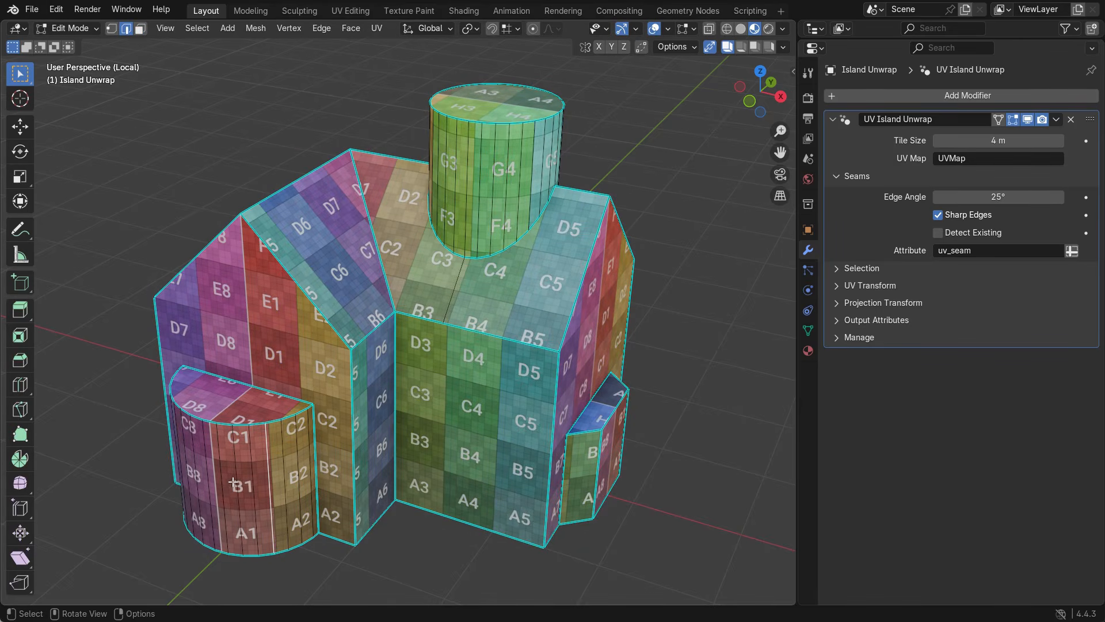
key(ctrl+e)
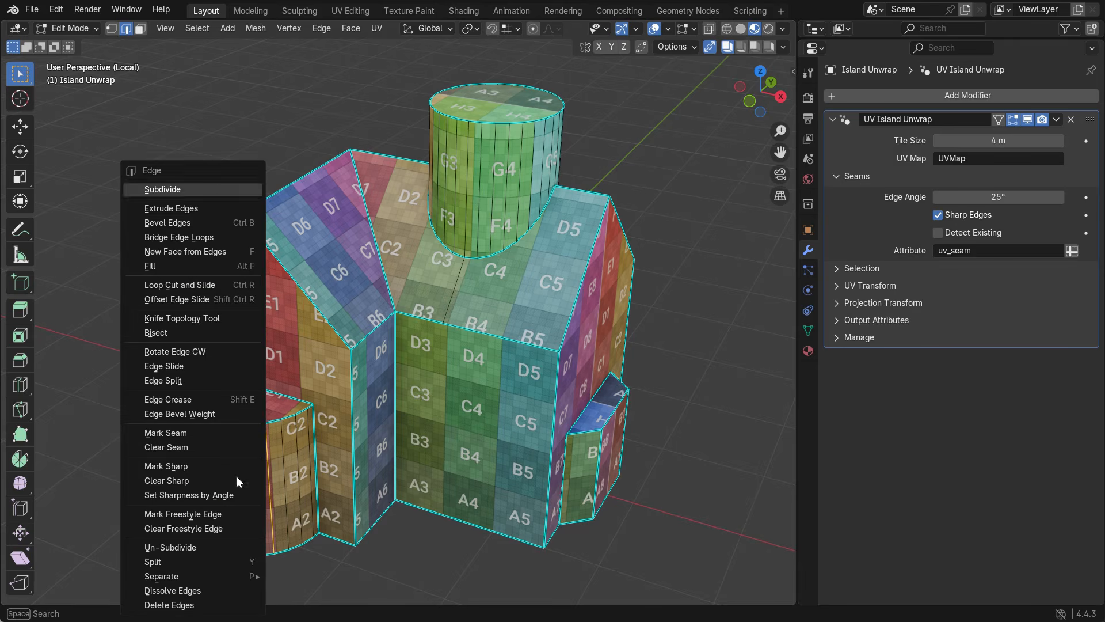
click(216, 436)
key(Tab)
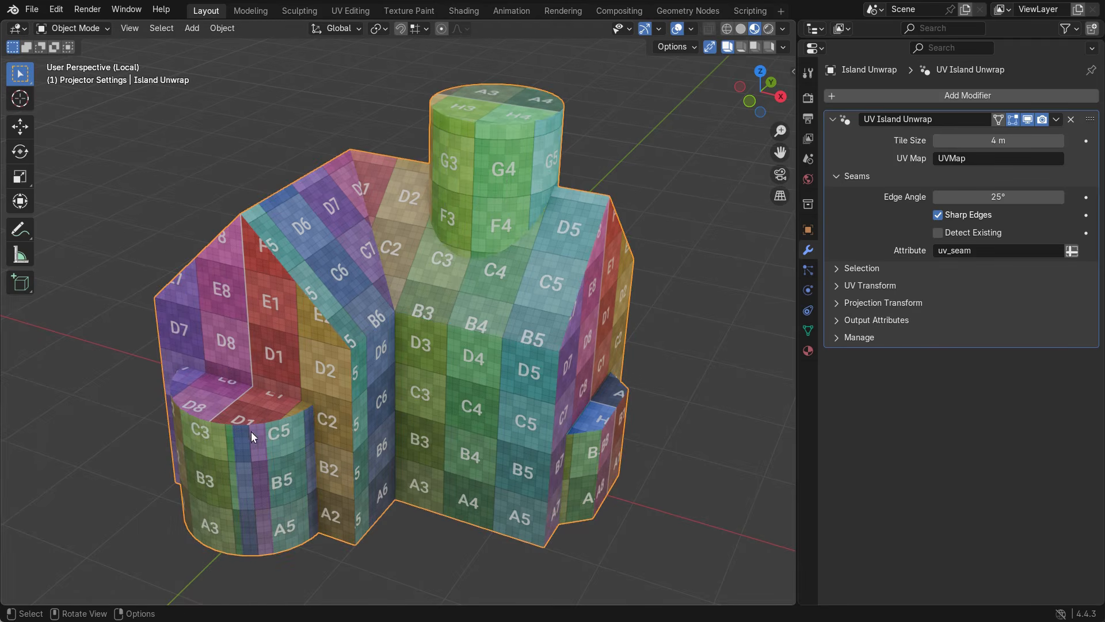
- Add the nose and mouth edge loops to the monkey head's edge selection and mark the selected edges as seams
mouse_move(978, 140)
mouse_down()
mouse_move(1018, 140)
mouse_move(979, 140)
mouse_up()
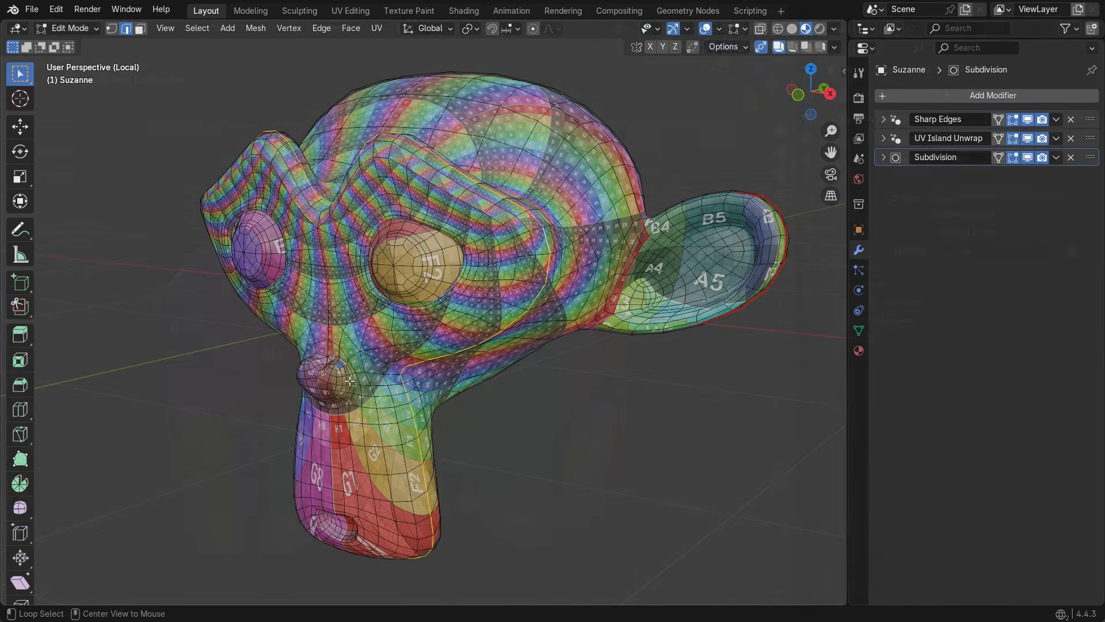
alt+click(346, 383)
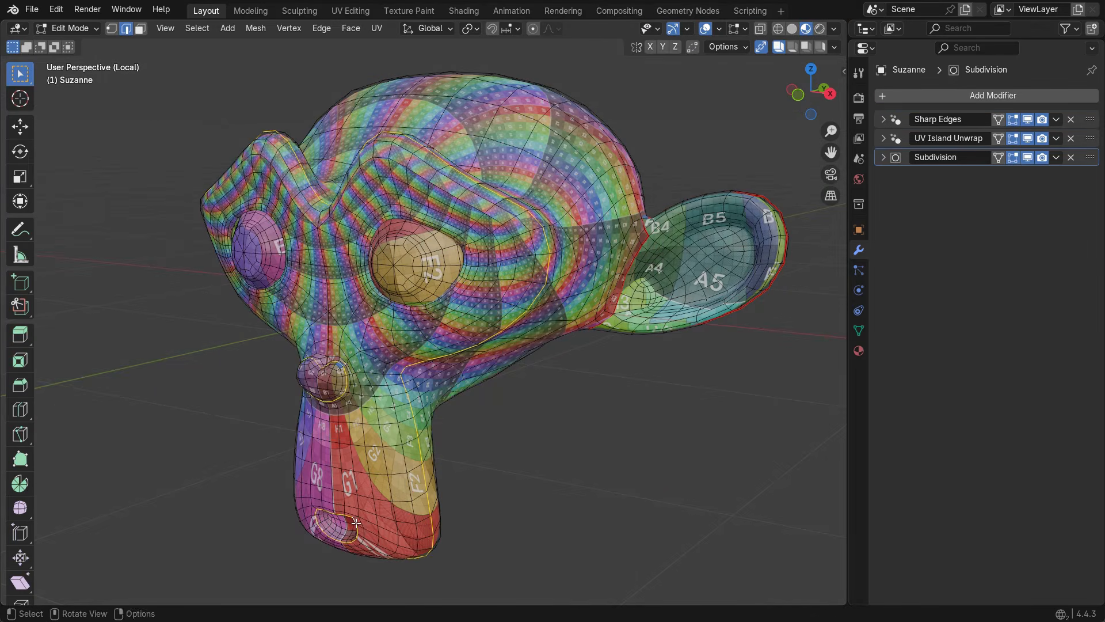
key(ctrl+e)
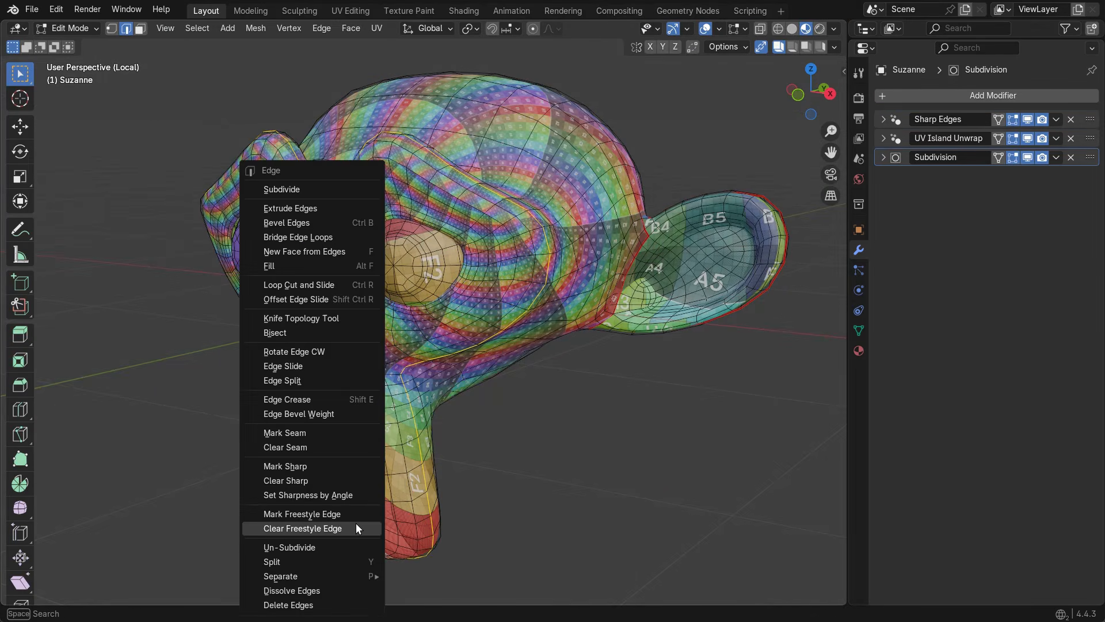
click(338, 436)
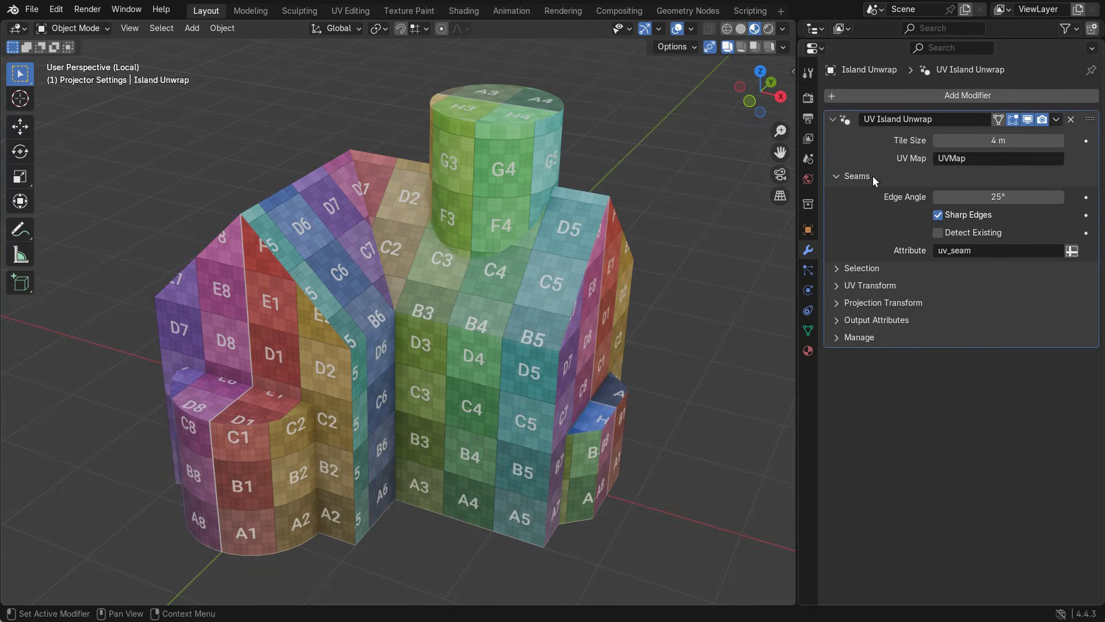
- Show the Selection settings of UV Island Unwrap in place of Seams and switch the Selection option off and back on
click(872, 175)
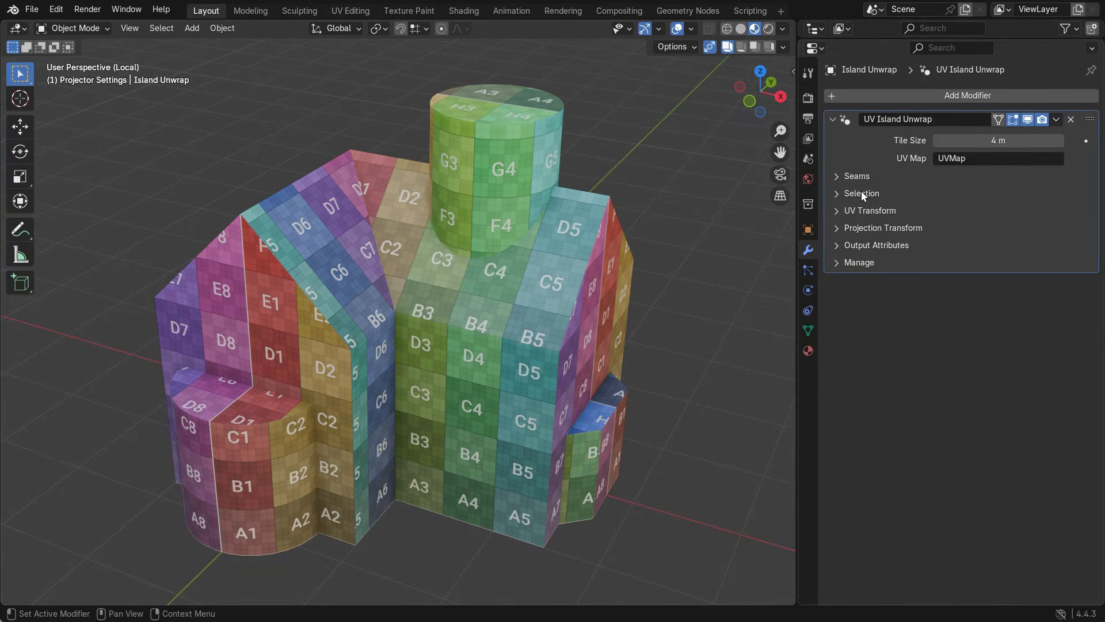
click(859, 194)
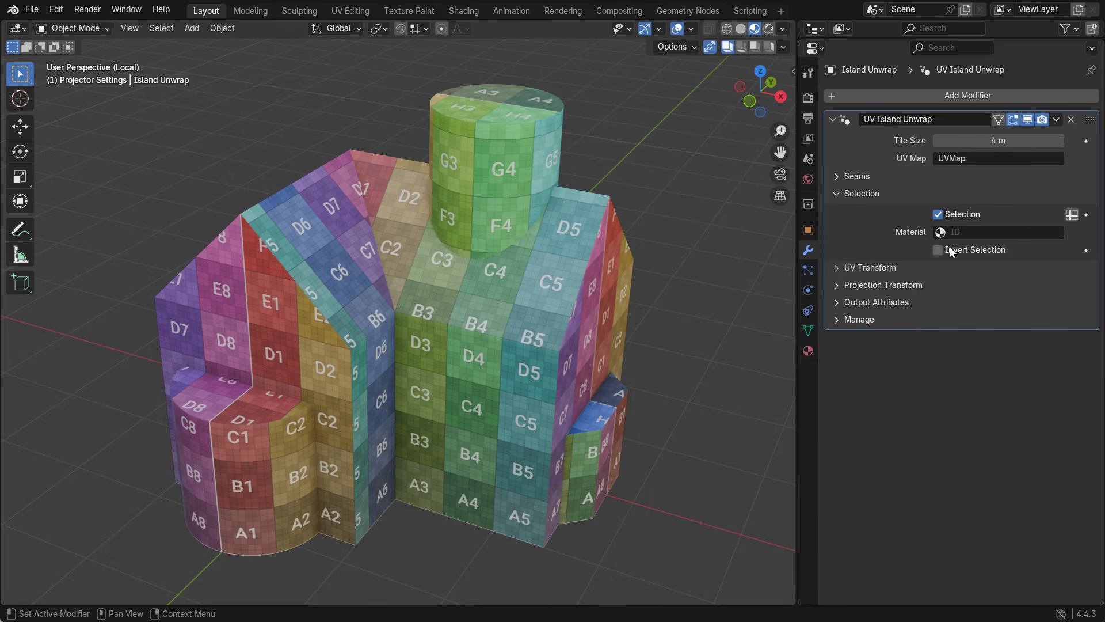
click(937, 215)
click(938, 214)
- Select all faces of the small angular bay in Edit Mode and create a vertex group for them
key(Tab)
key(3)
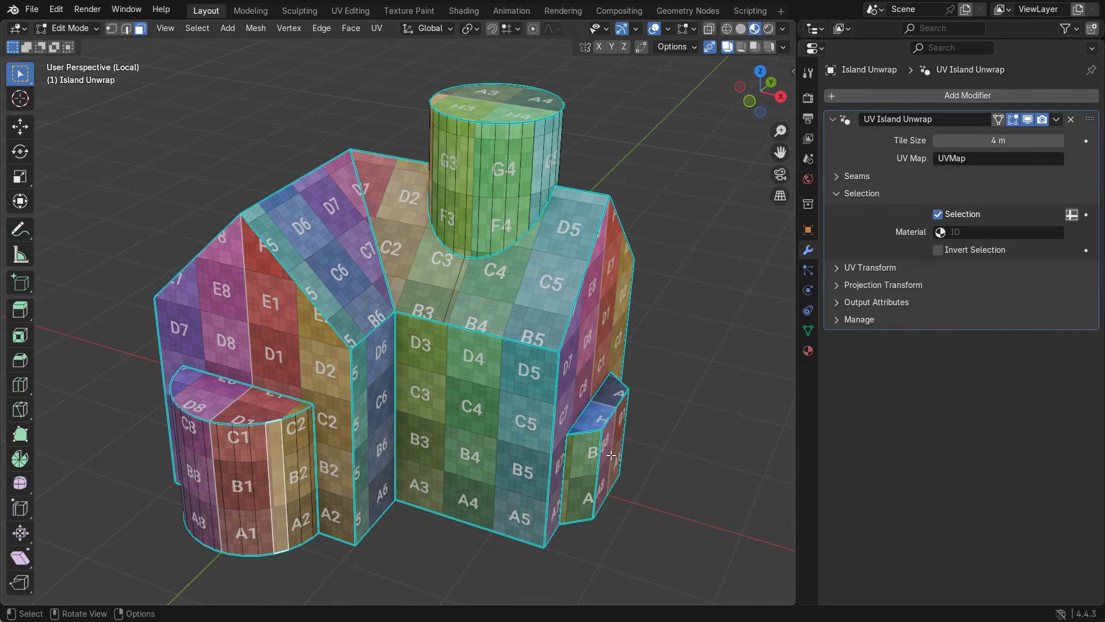
key(ctrl+KP_Add)
click(808, 329)
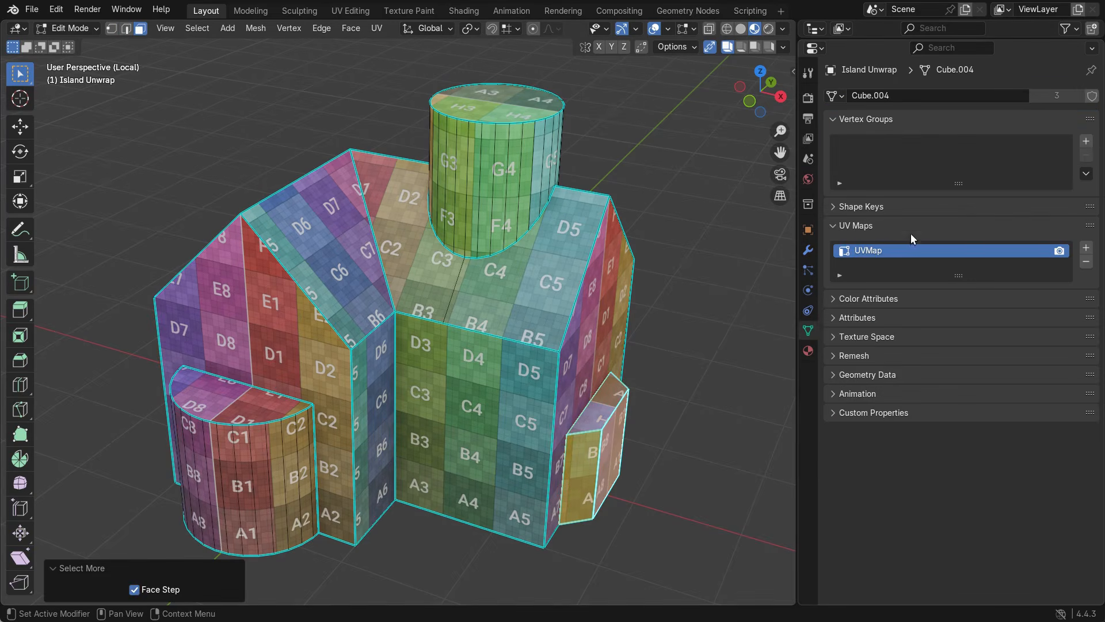
click(1086, 141)
- Limit the UV Island Unwrap selection to the vertex group Group and return to Object Mode
click(808, 249)
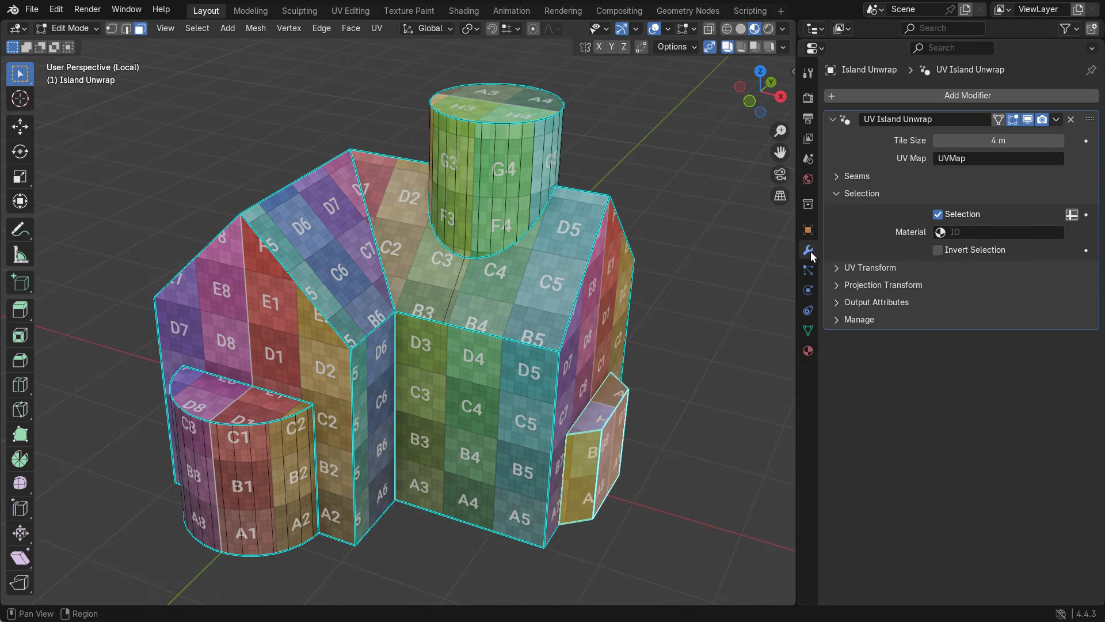
click(1073, 214)
click(949, 214)
click(806, 306)
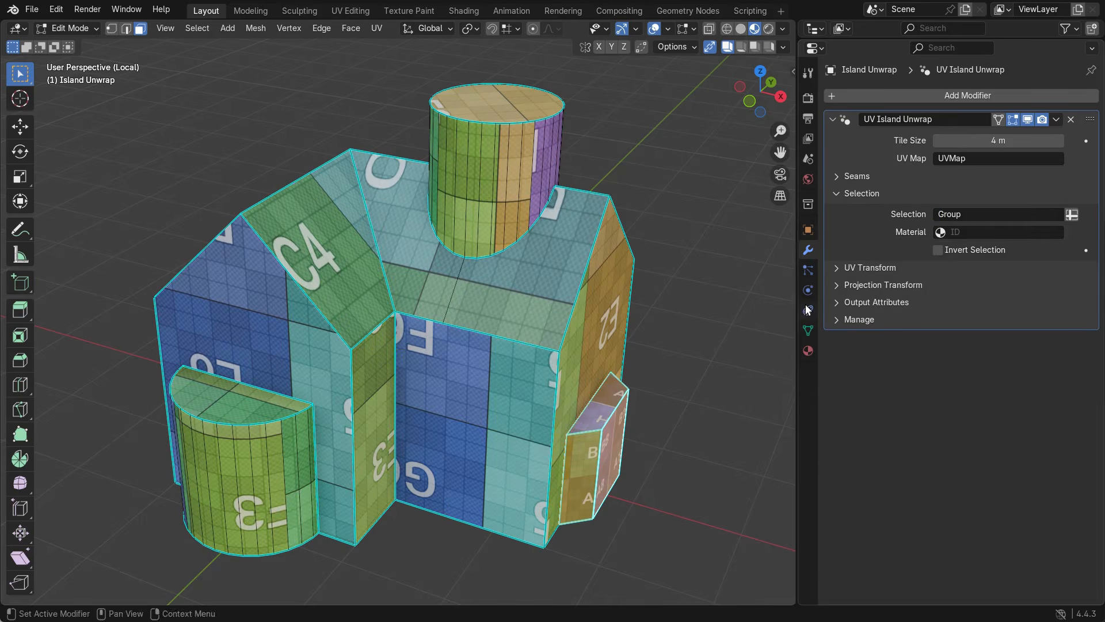
key(Tab)
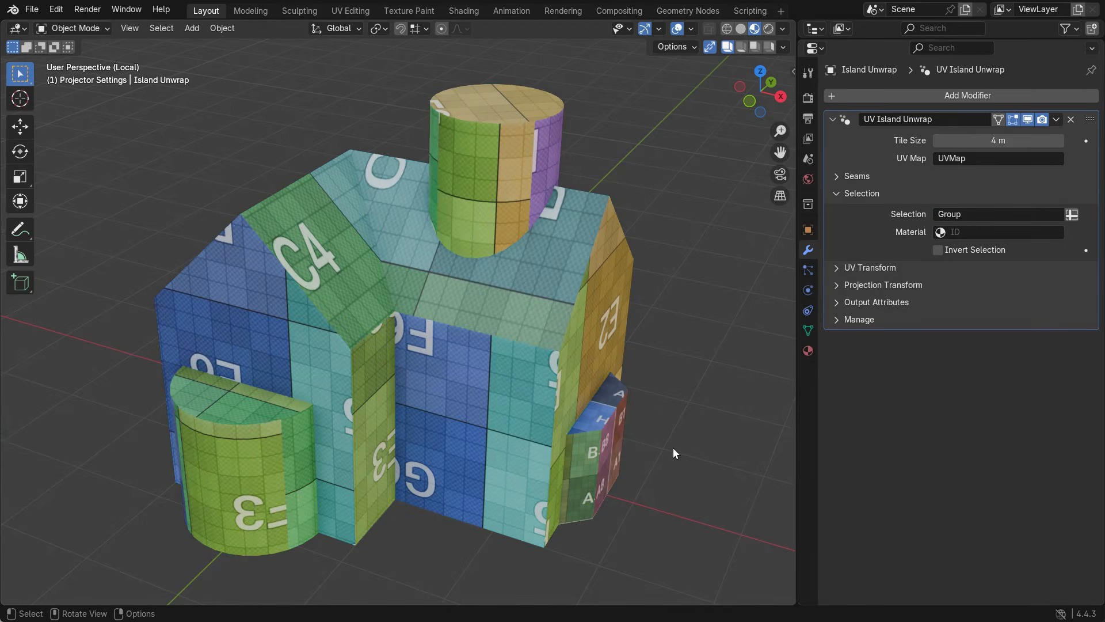
- Try Invert Selection, turn it back off, and switch Selection from the Group attribute back to a plain checkbox value
click(939, 250)
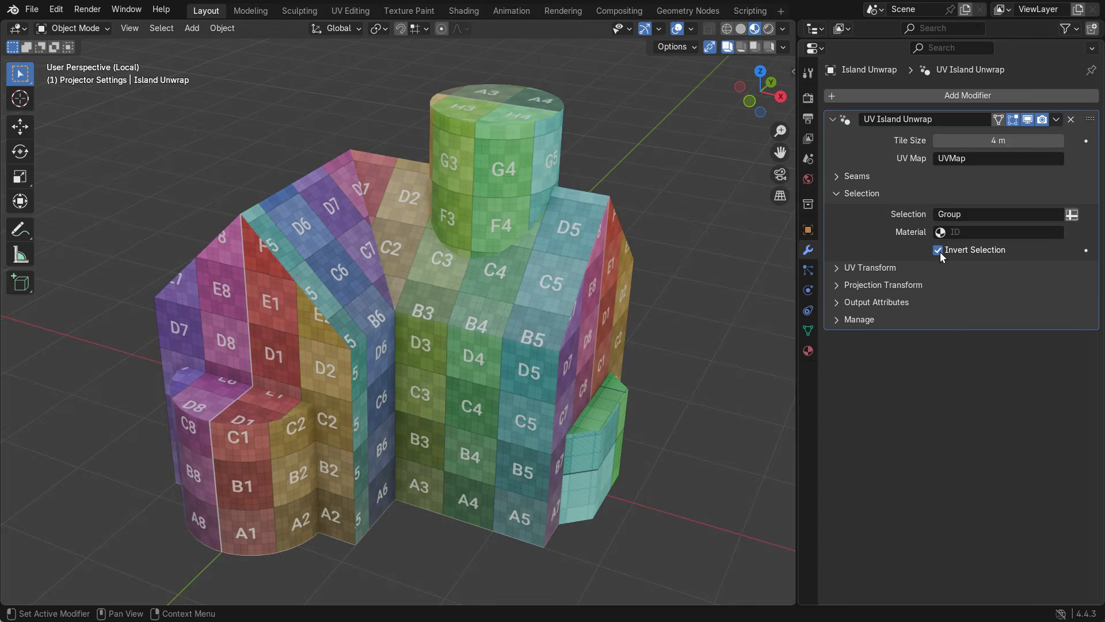
click(938, 250)
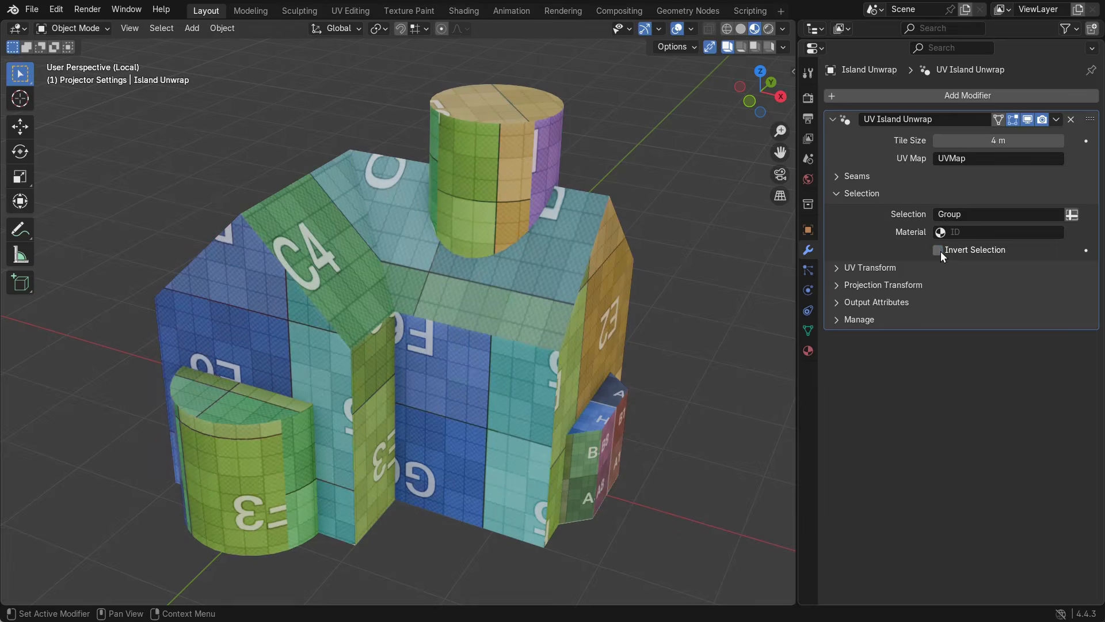
click(1072, 214)
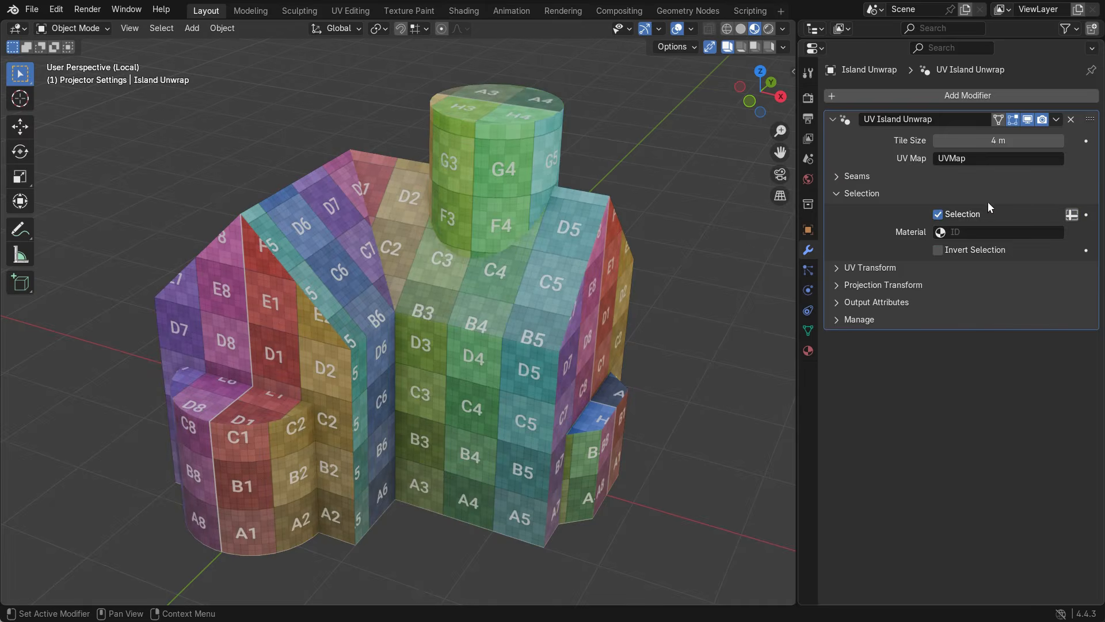
click(941, 234)
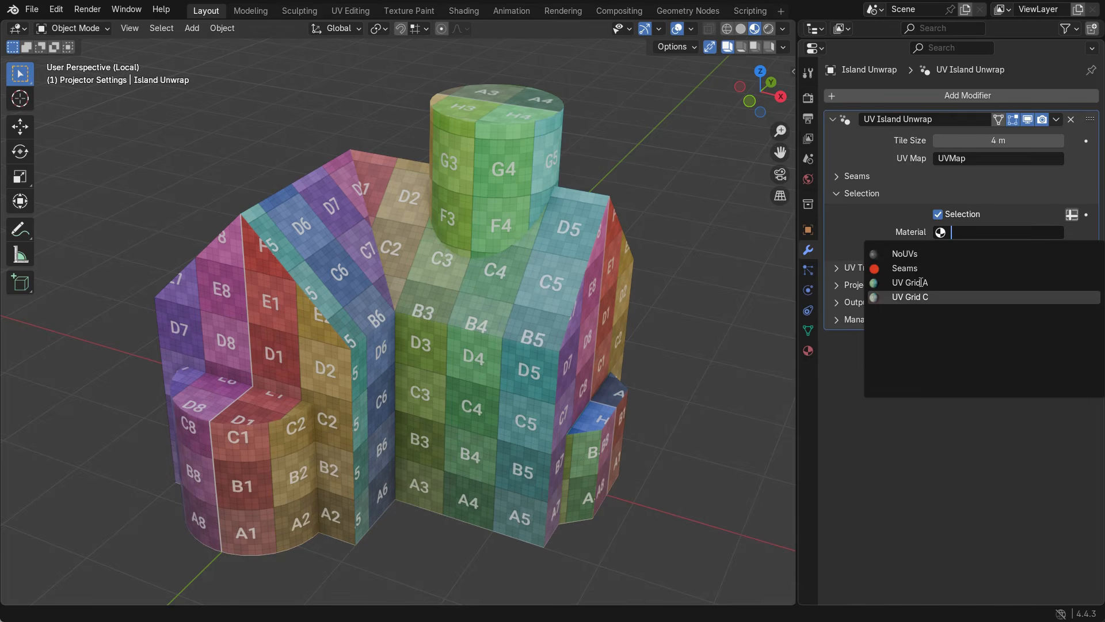
click(742, 244)
- Add a Material By Normal modifier and move it above UV Island Unwrap in the stack
click(918, 97)
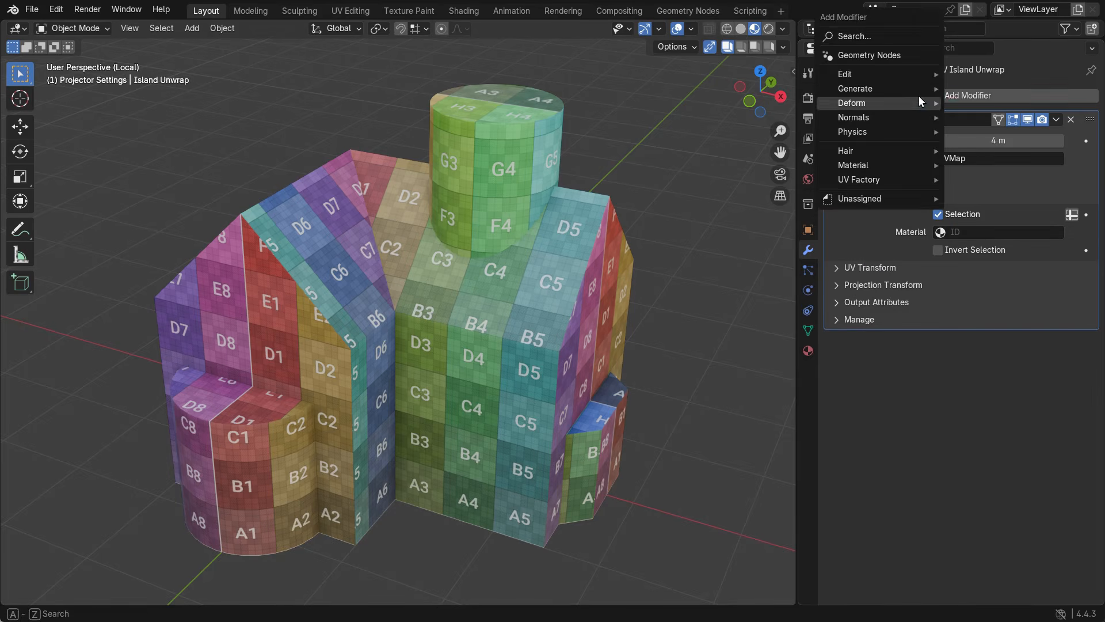
mouse_move(901, 167)
click(976, 165)
drag(1089, 361, 1101, 111)
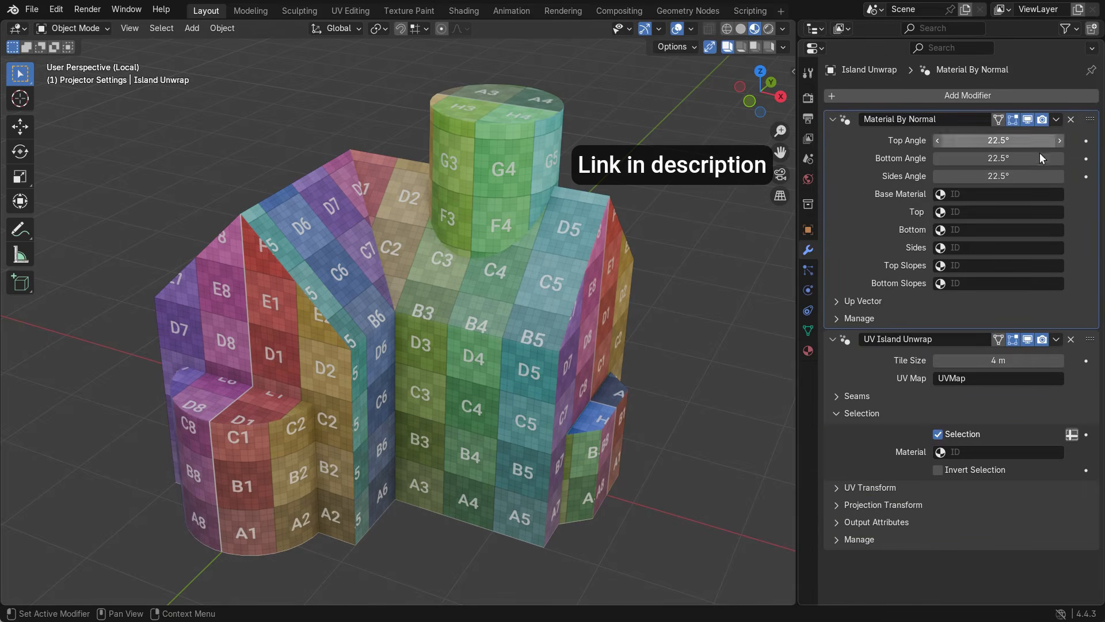
- Assign the UV Grid C material to Top Slopes and Top in the Material By Normal modifier
click(979, 265)
click(916, 330)
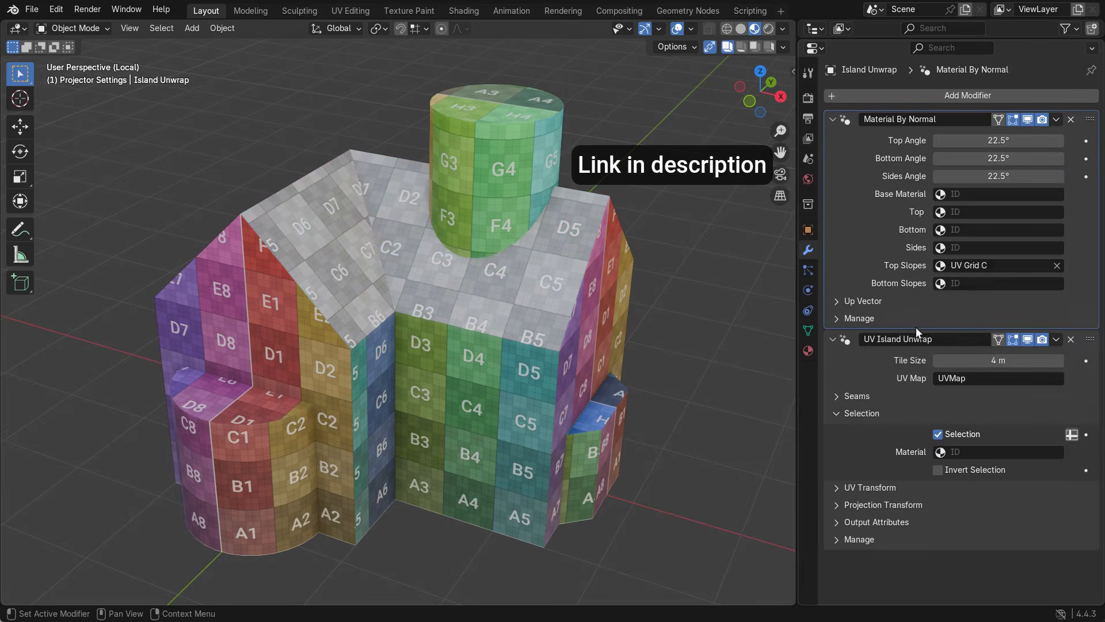
click(967, 211)
click(930, 277)
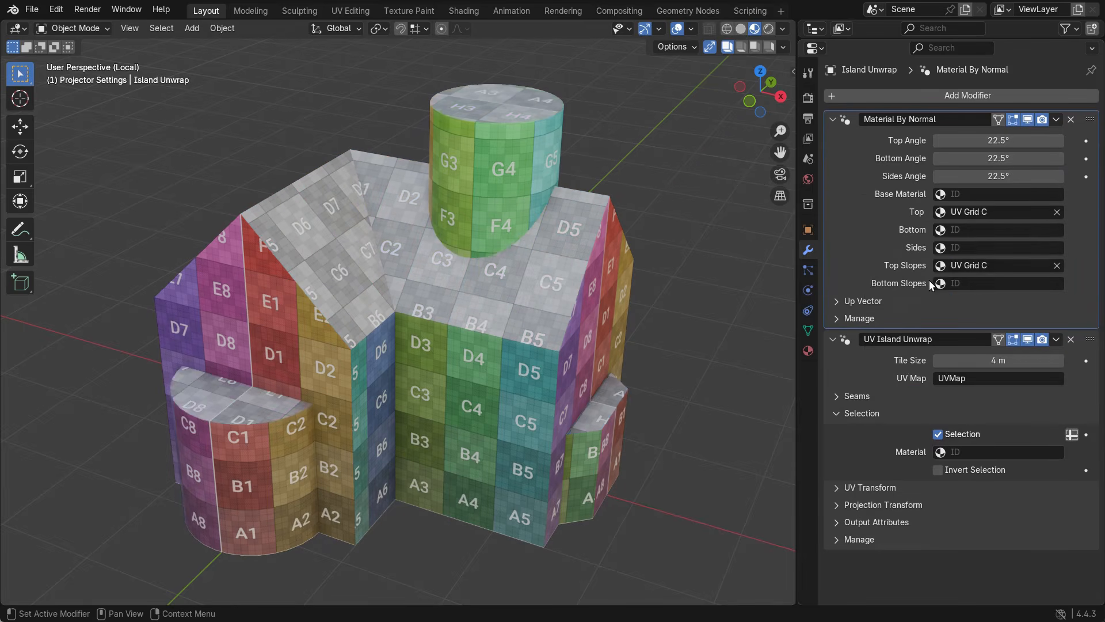
- Collapse Material By Normal and restrict the UV Island Unwrap selection to the UV Grid C material
click(832, 119)
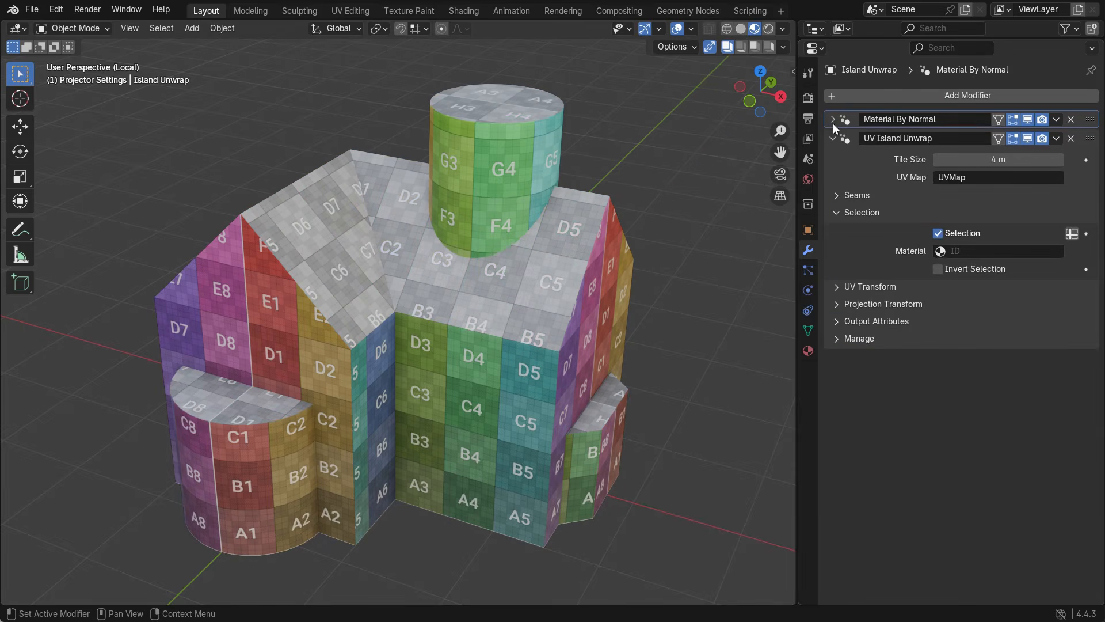
click(975, 251)
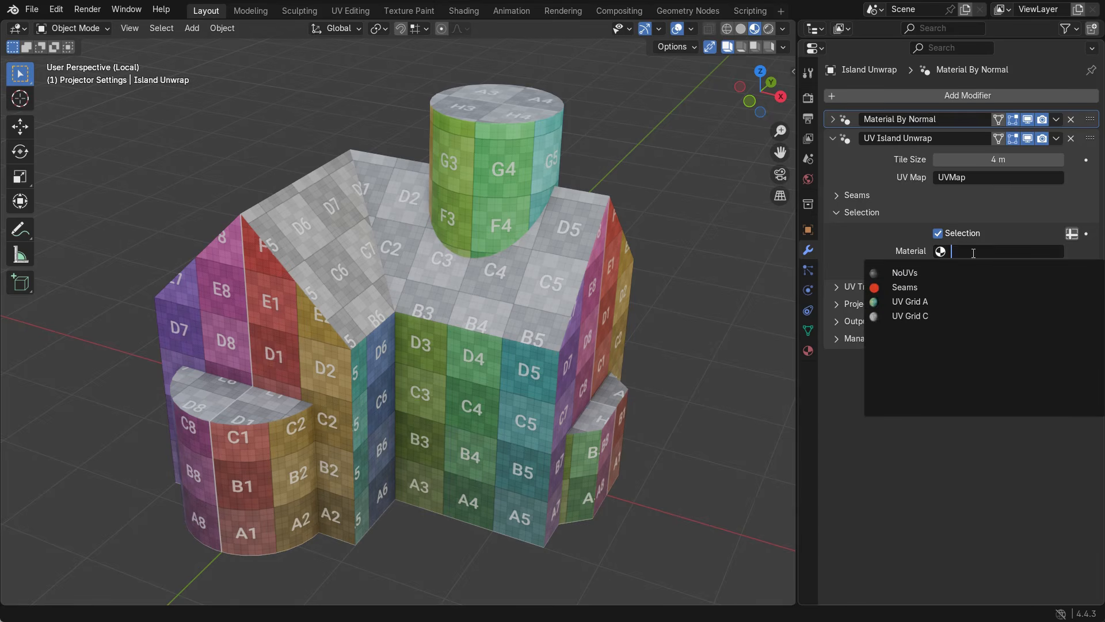
click(927, 316)
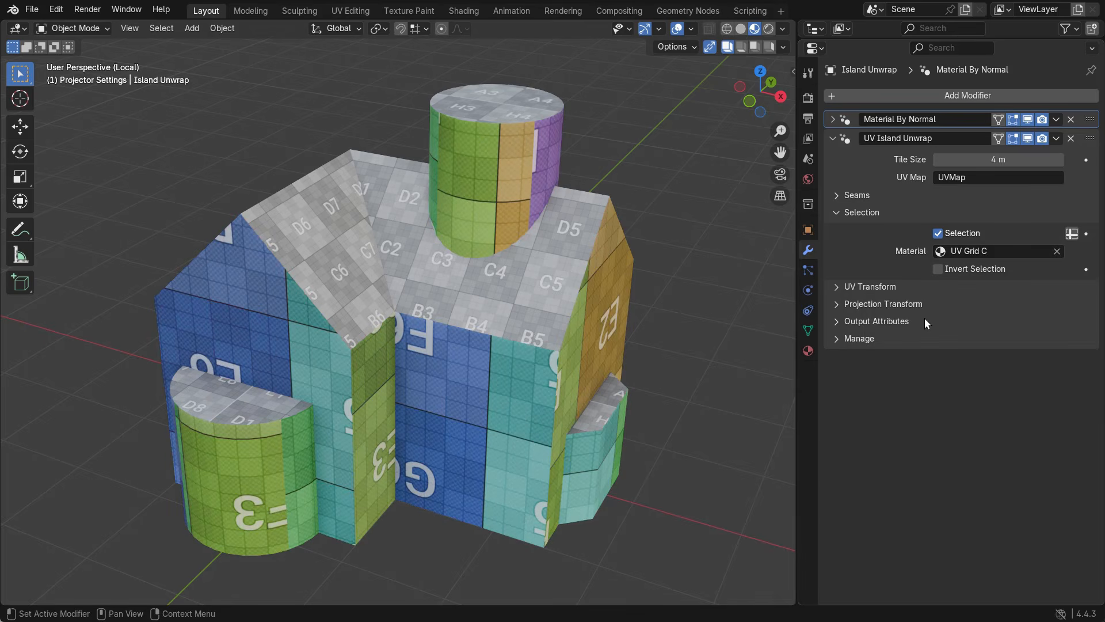
- Try a smaller Tile Size on the material-limited unwrap, collapse the Selection settings, and remove the Material By Normal modifier
drag(998, 159, 943, 159)
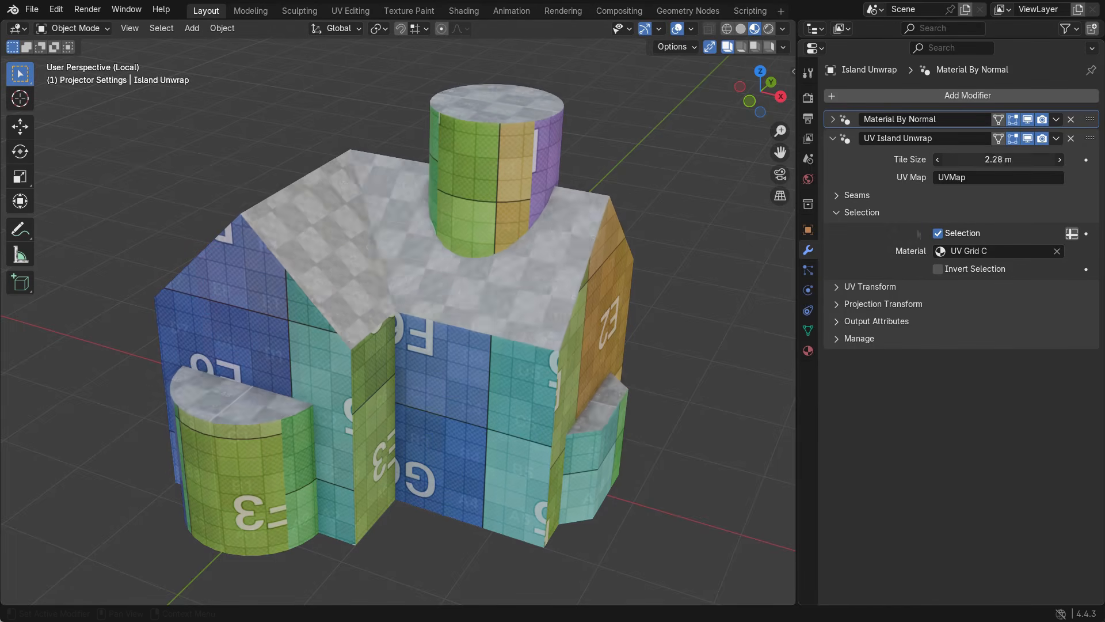
click(874, 212)
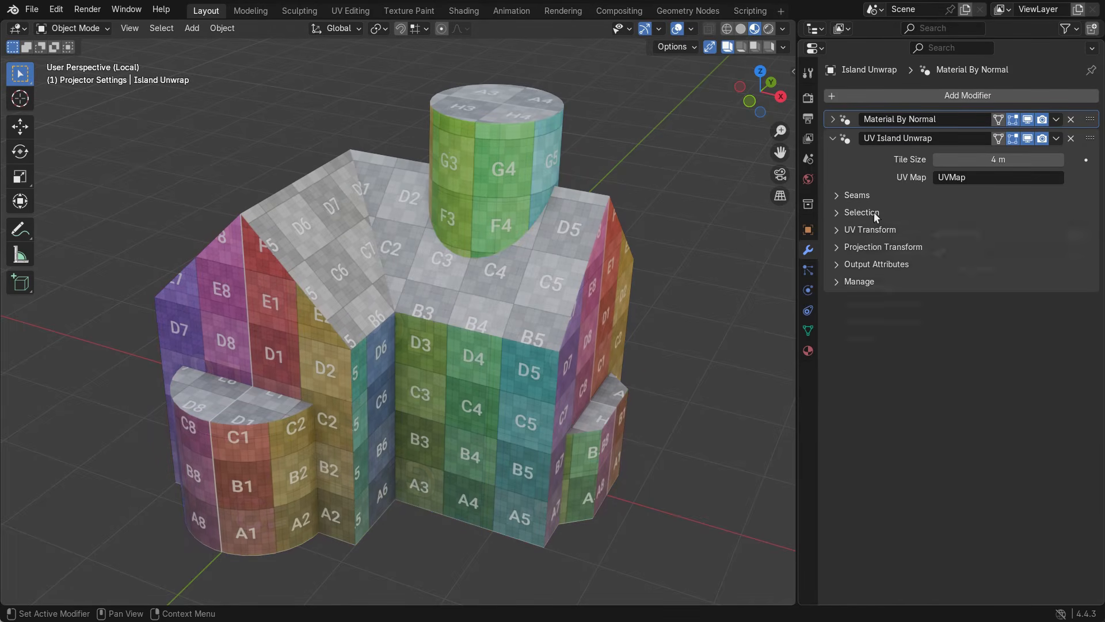
click(1071, 119)
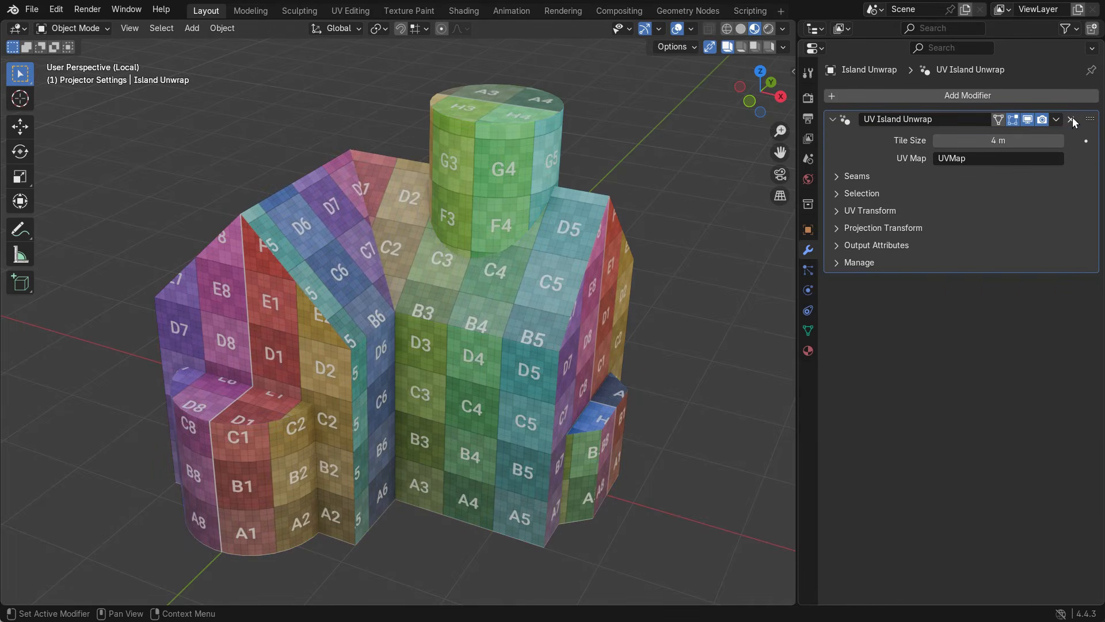
- Try the UV Transform settings with islands rotated 90°, plus the Projection Transform offset and rotation values of UV Island Unwrap
click(875, 211)
drag(974, 231, 1030, 267)
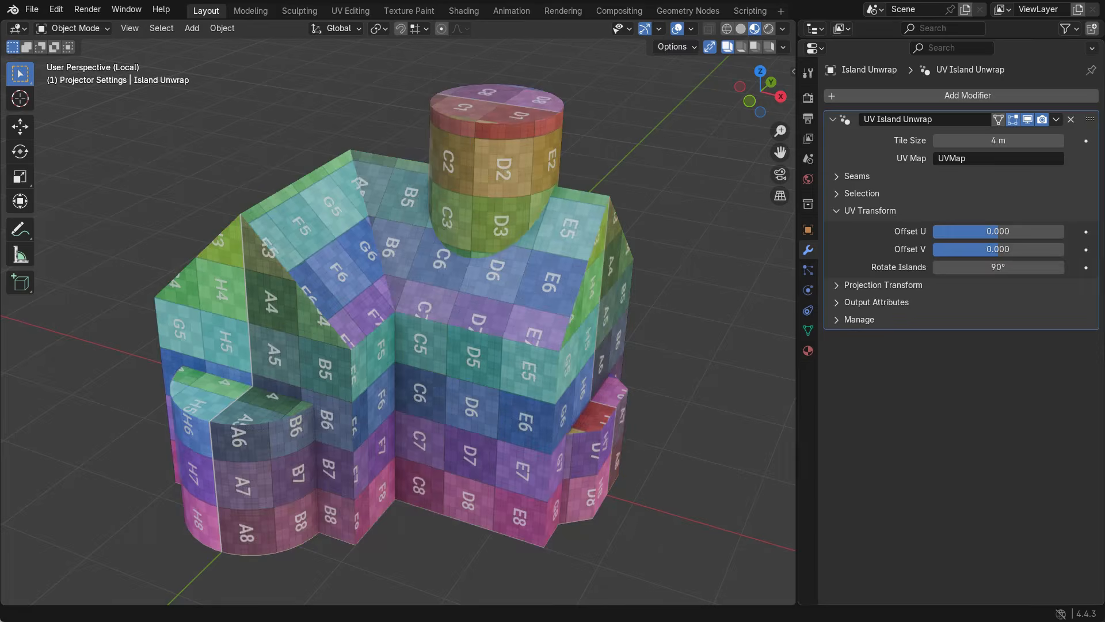
click(924, 211)
click(927, 228)
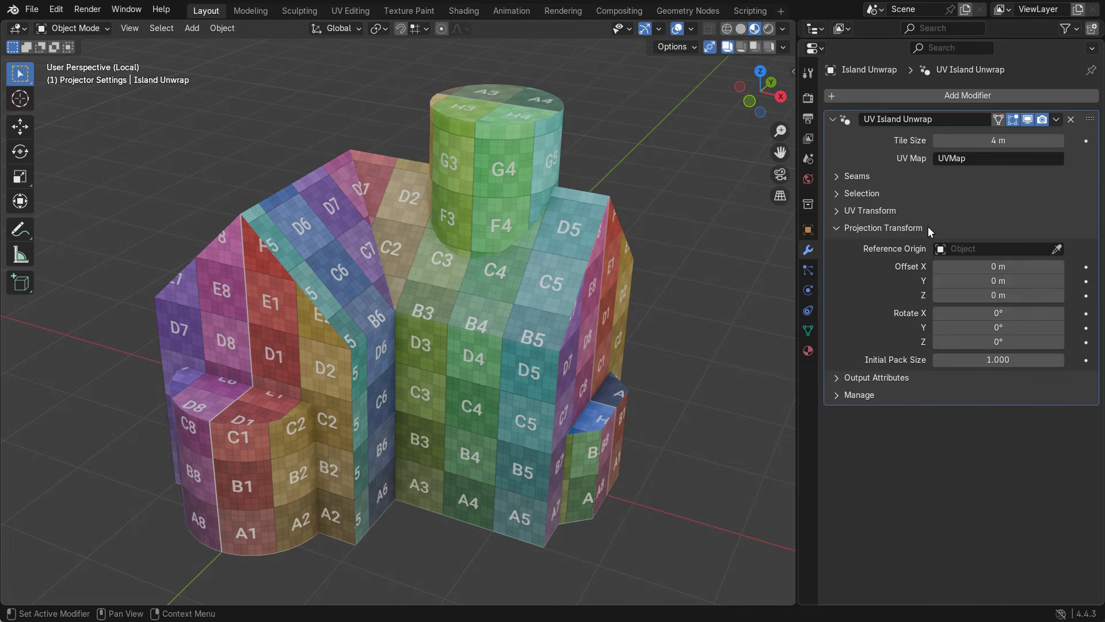
drag(950, 266, 987, 341)
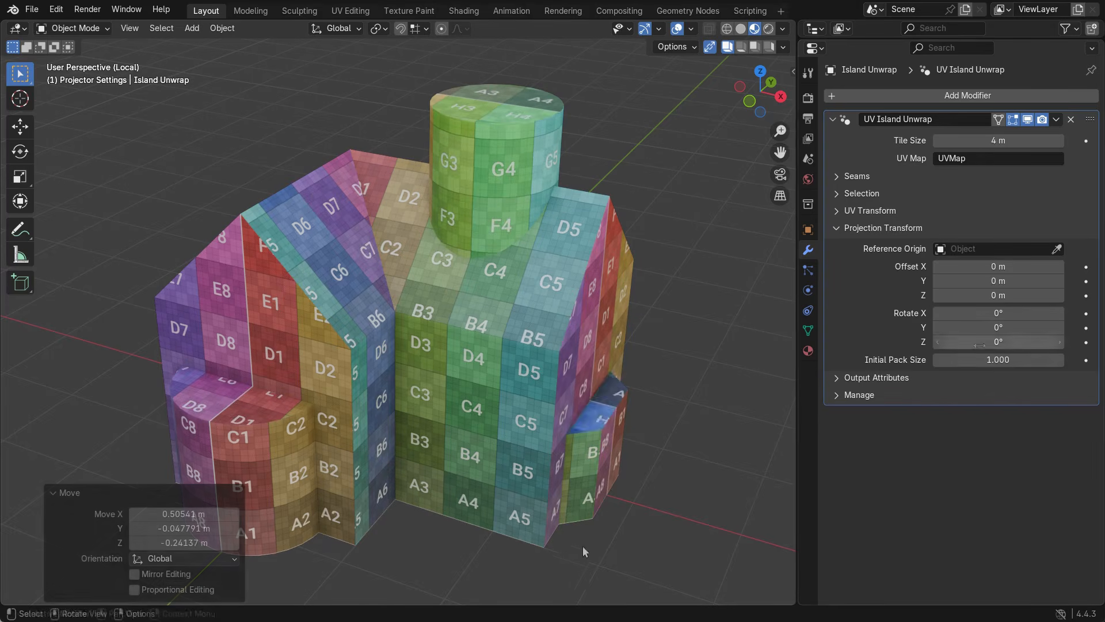
- Add a Plain Axes empty and assign it as the Reference Origin of the UV Island Unwrap projection
key(shift+a)
mouse_move(571, 478)
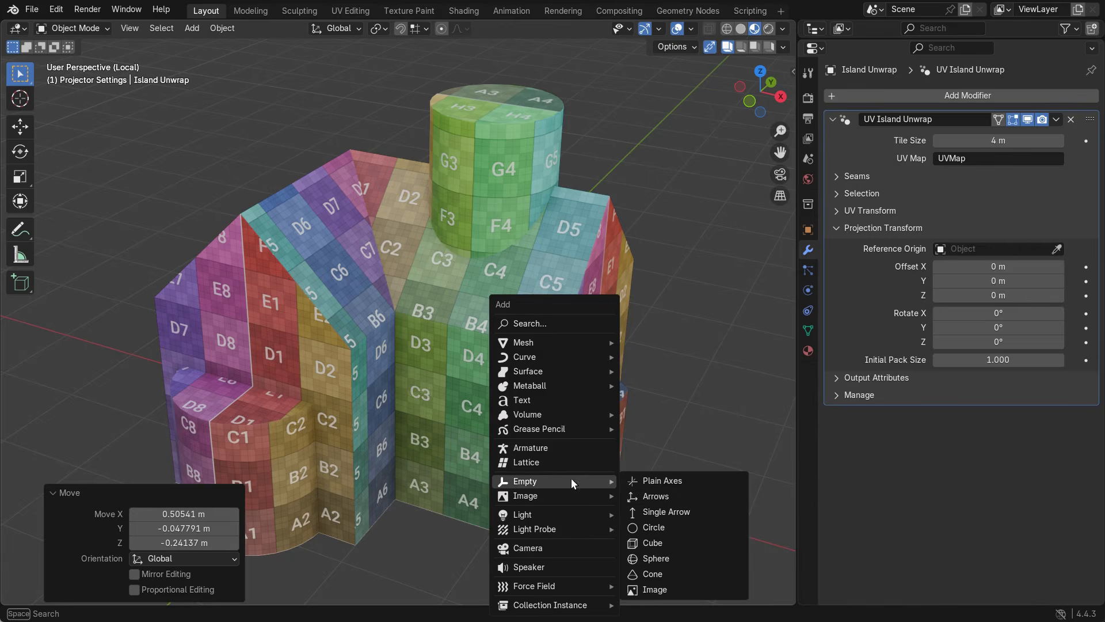
click(668, 481)
click(567, 396)
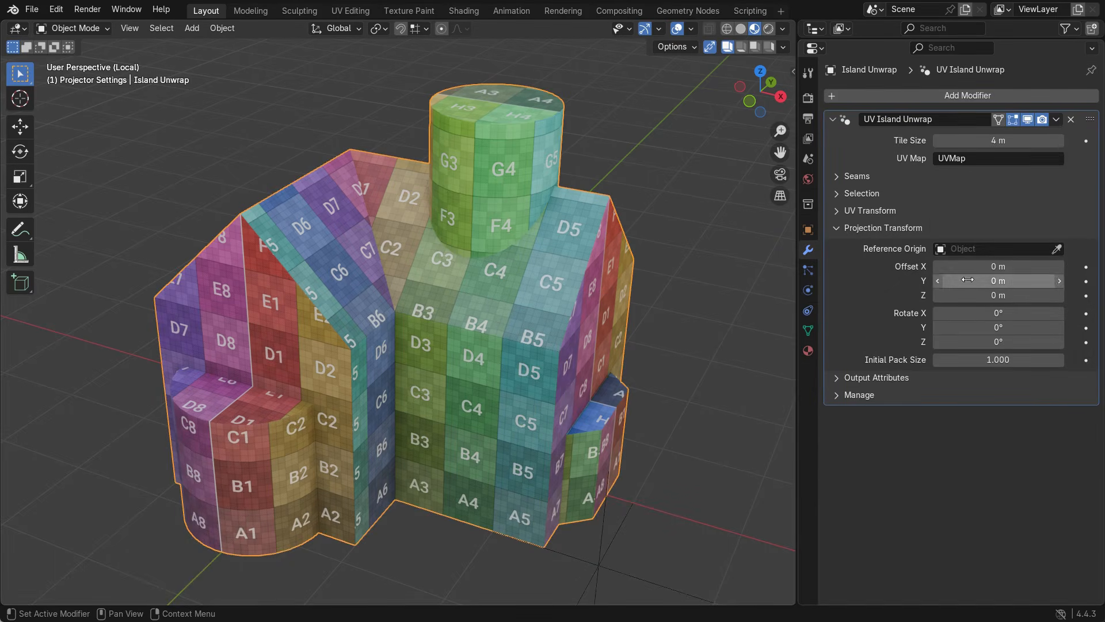
click(978, 249)
click(897, 357)
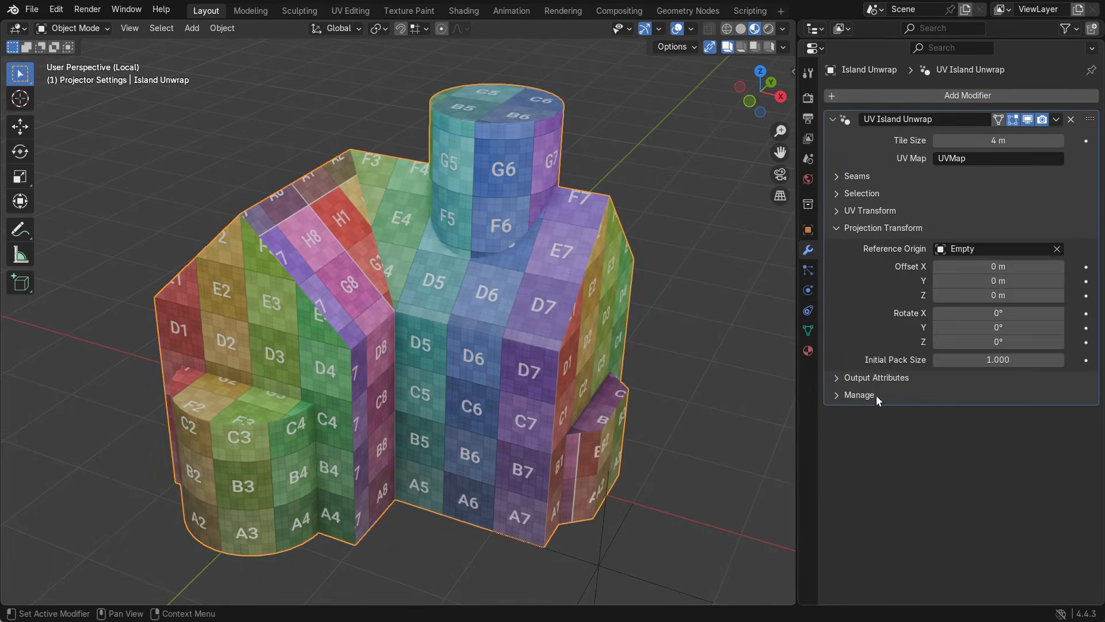
- Move the empty to about X 1.93 m and Z 1.24 m, and rotate it about the Y axis to shift the projection
click(597, 565)
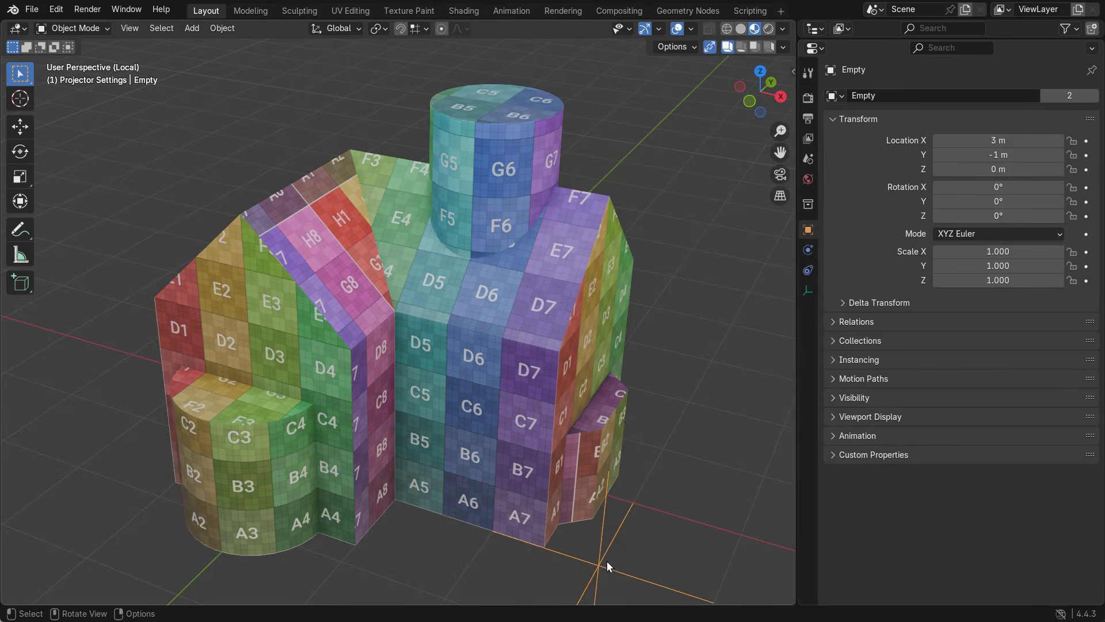
key(g)
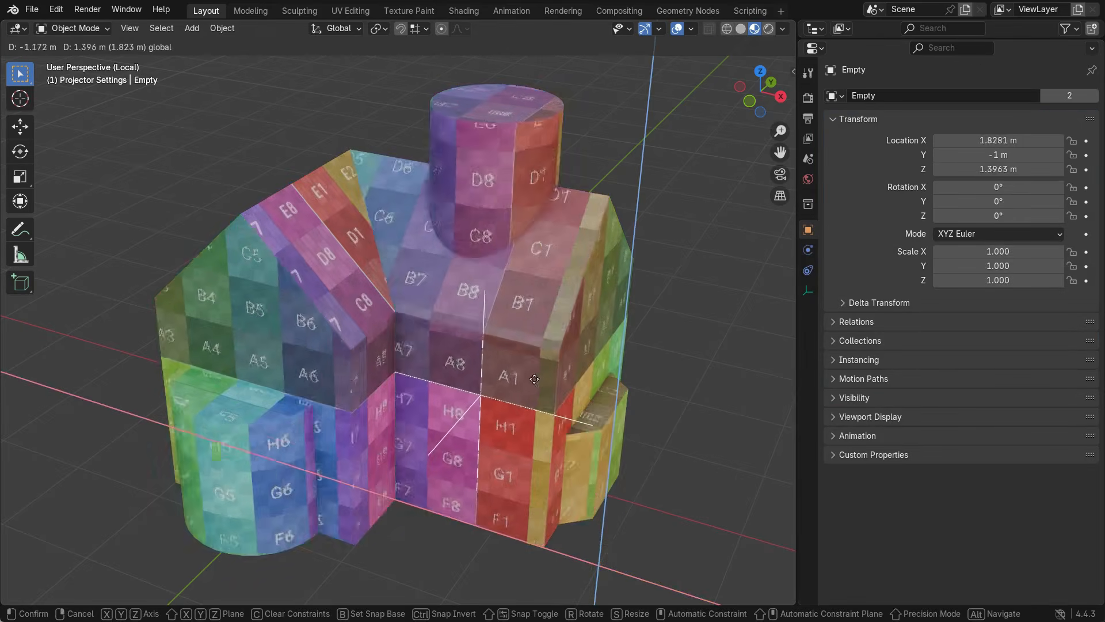
click(688, 314)
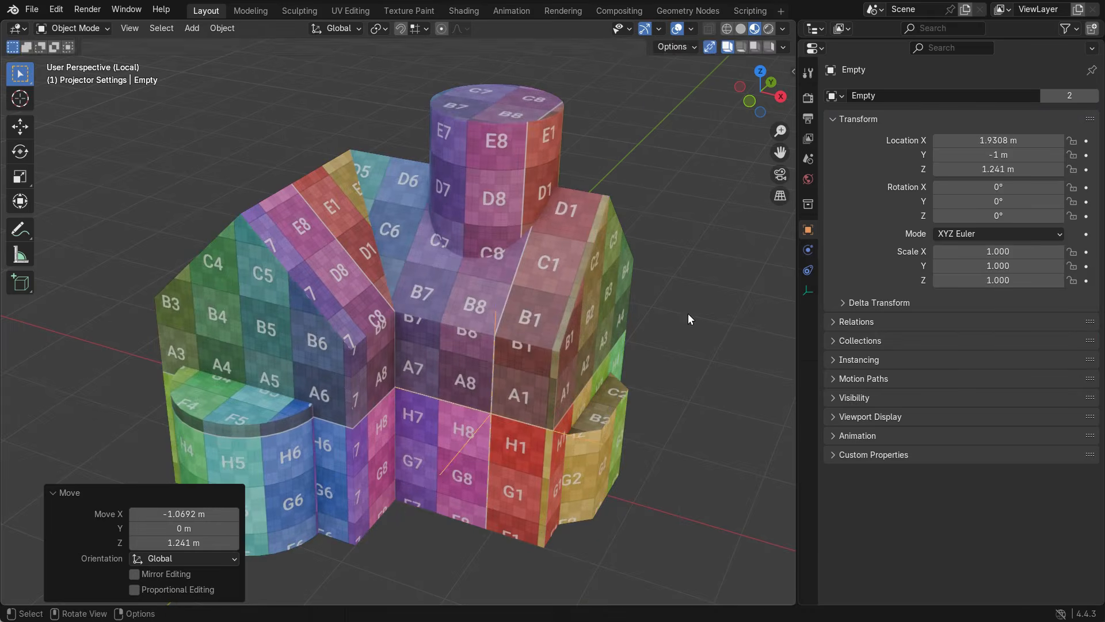
key(r)
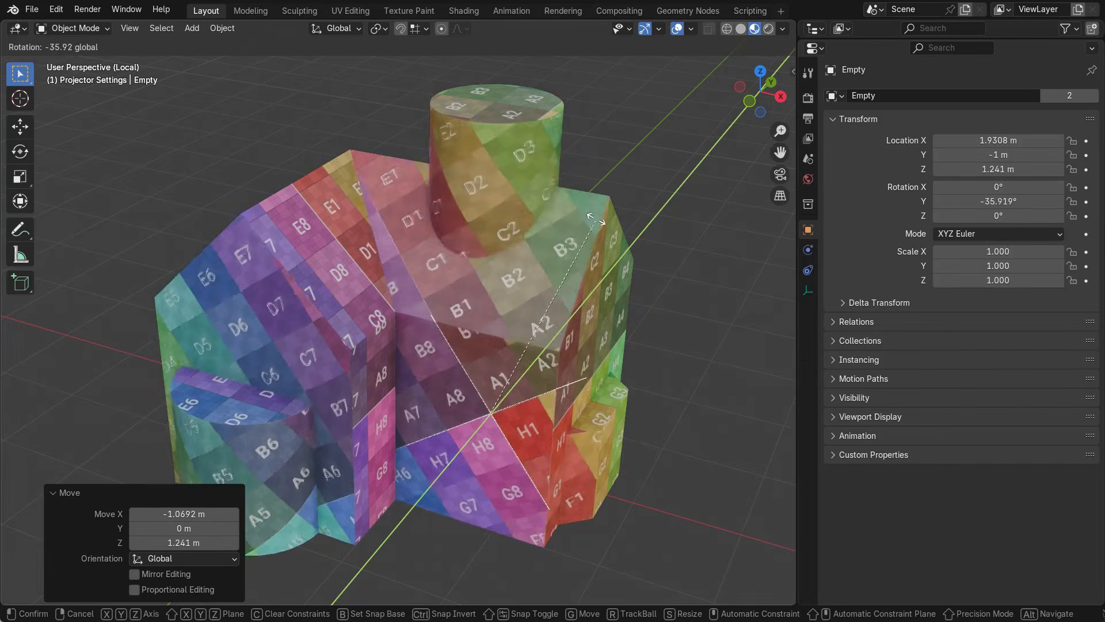
key(g)
click(650, 230)
key(g)
key(y)
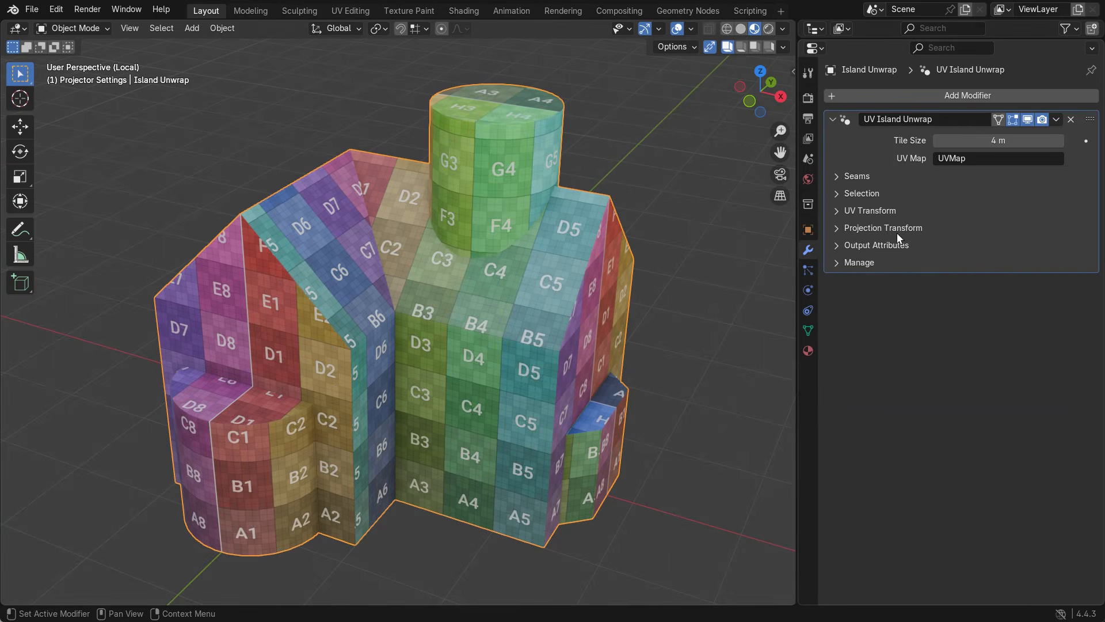
- Enter Edit Mode on the building, display Modified Edges in the UV editor, and test the preview by varying the Tile Size
click(885, 247)
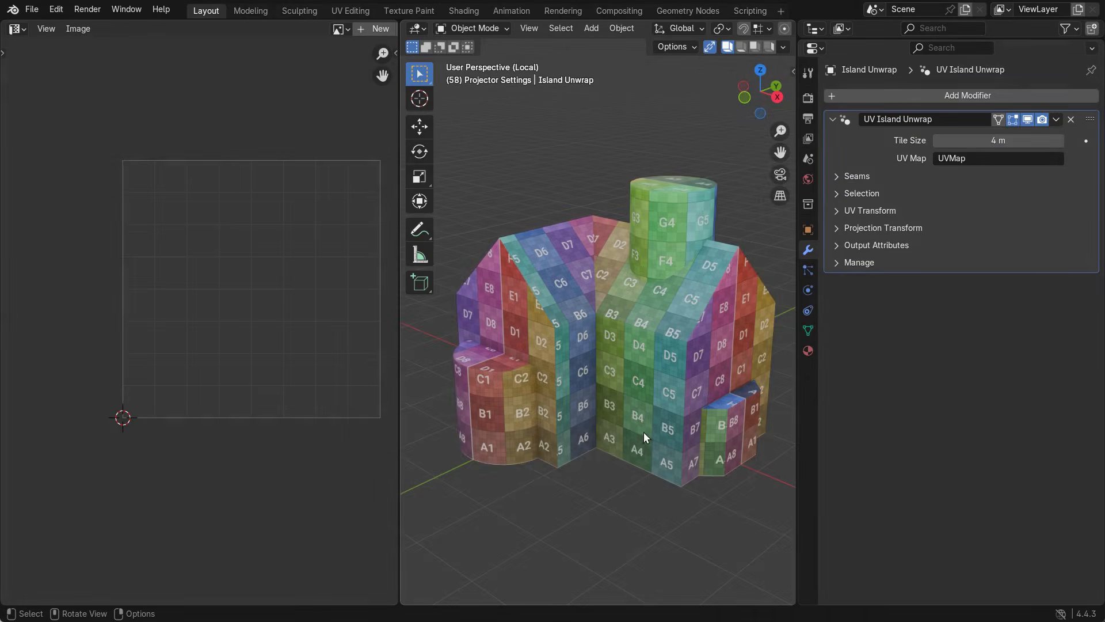
key(Tab)
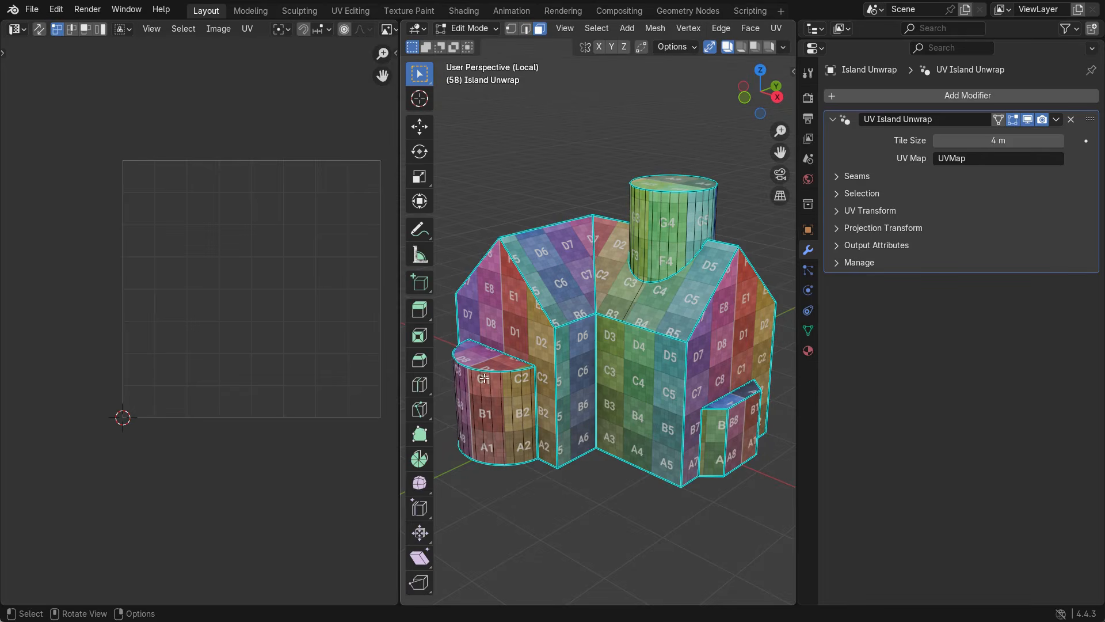
click(39, 26)
scroll(175, 25, down, 10)
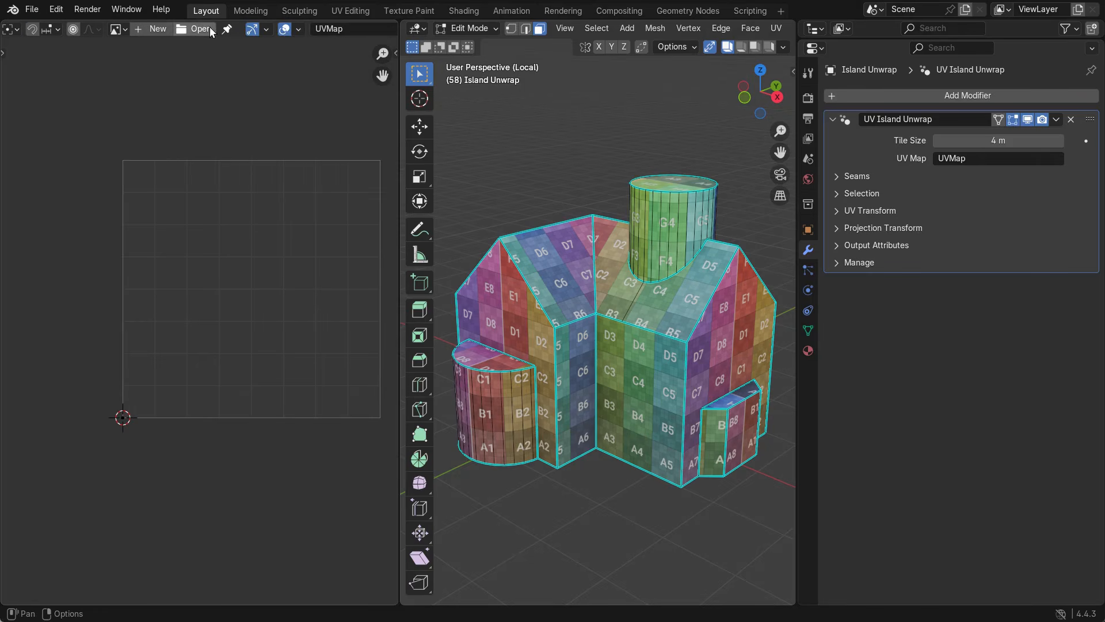
click(299, 29)
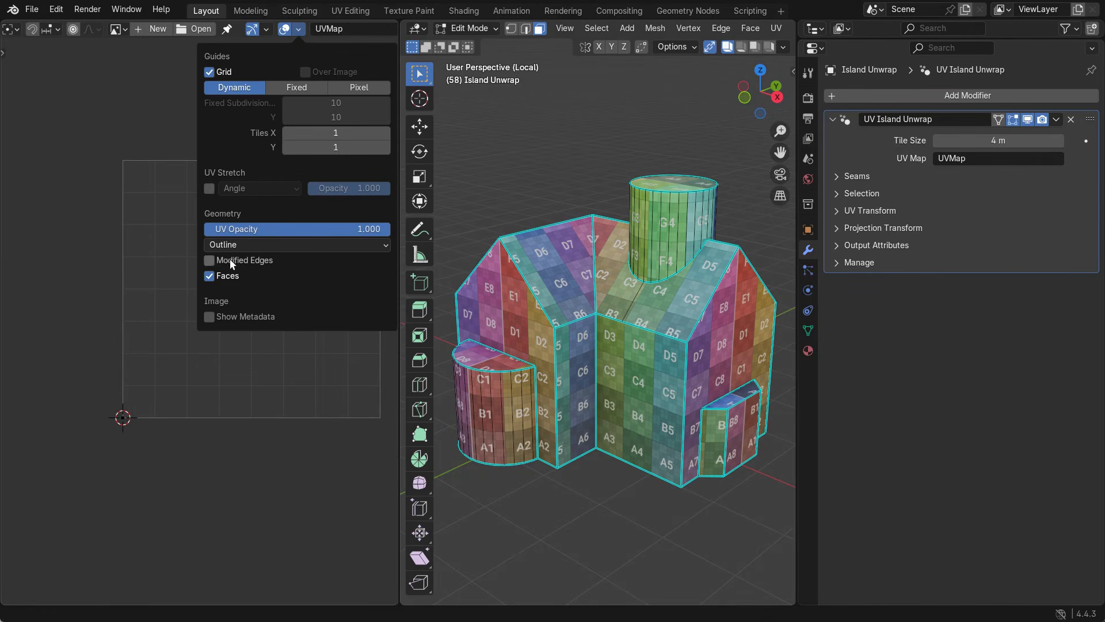
click(211, 262)
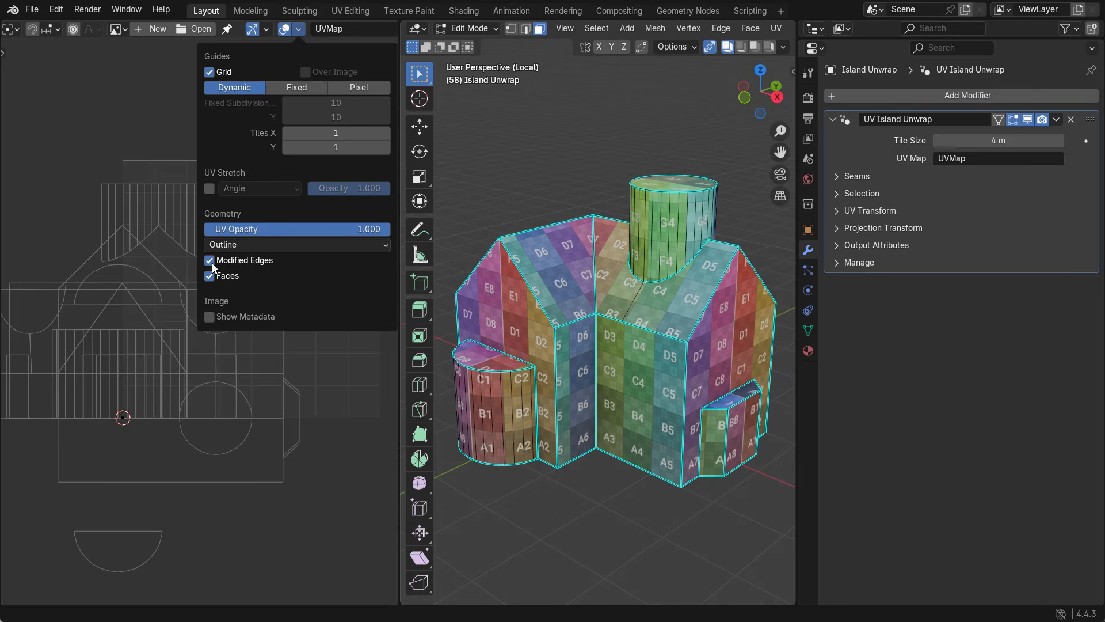
drag(998, 140, 977, 144)
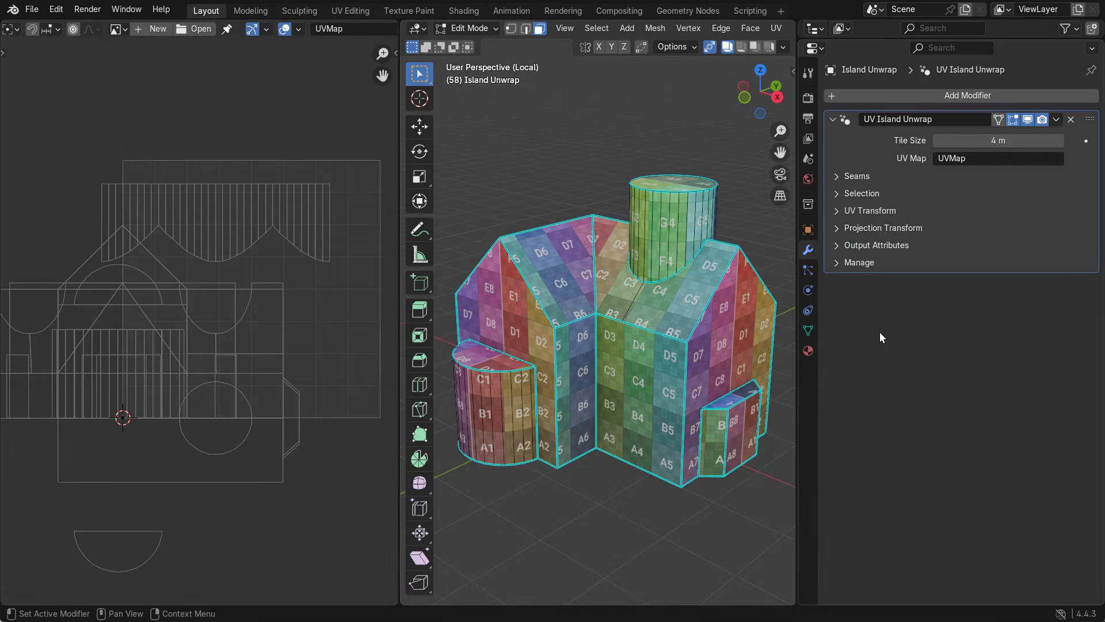
- Collapse UV Island Unwrap and add a UV Transform modifier below it
click(836, 119)
click(858, 95)
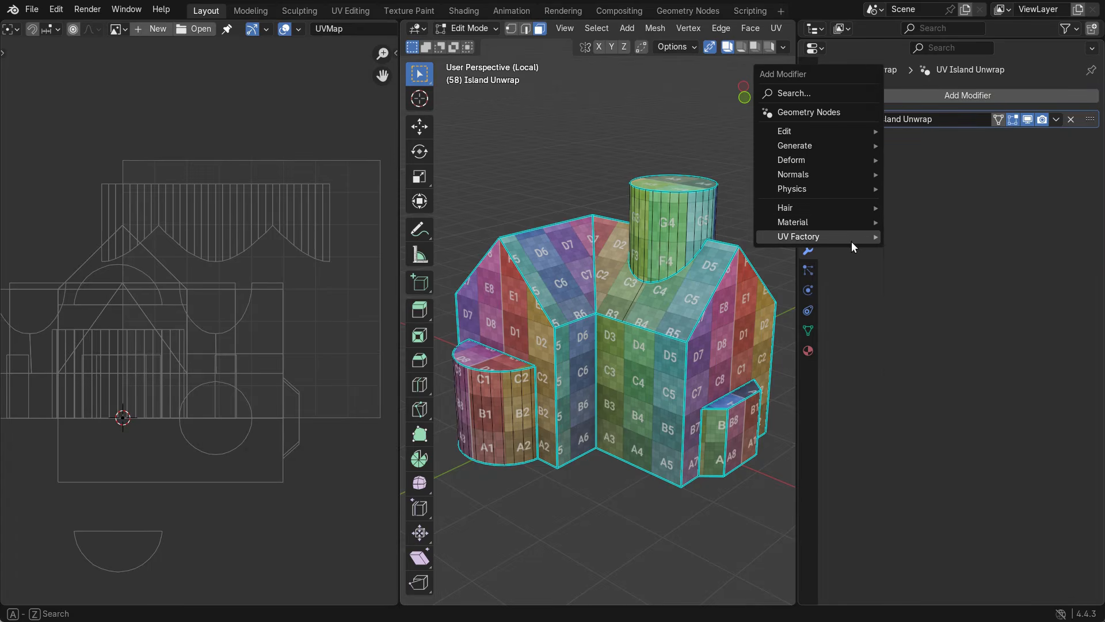
mouse_move(852, 241)
click(922, 366)
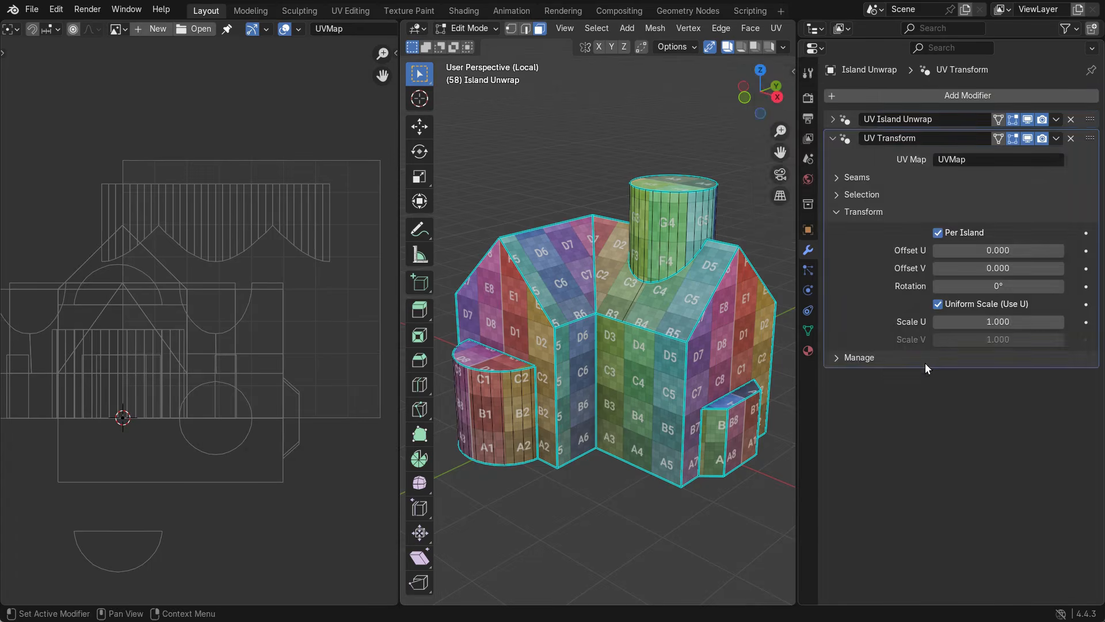
- Try the UV Transform modifier's offset, rotation and scale values, both per island and with Per Island turned off
mouse_move(978, 251)
mouse_down()
mouse_move(944, 251)
mouse_move(979, 251)
mouse_up()
drag(978, 268, 1094, 286)
right_click(973, 289)
mouse_move(972, 323)
mouse_down()
mouse_move(1036, 323)
mouse_move(955, 322)
mouse_move(1036, 322)
mouse_move(972, 323)
mouse_move(1013, 322)
mouse_move(993, 323)
mouse_up()
click(937, 232)
right_click(978, 322)
mouse_move(975, 286)
mouse_down()
mouse_move(985, 286)
mouse_move(965, 286)
mouse_move(975, 286)
mouse_up()
right_click(975, 286)
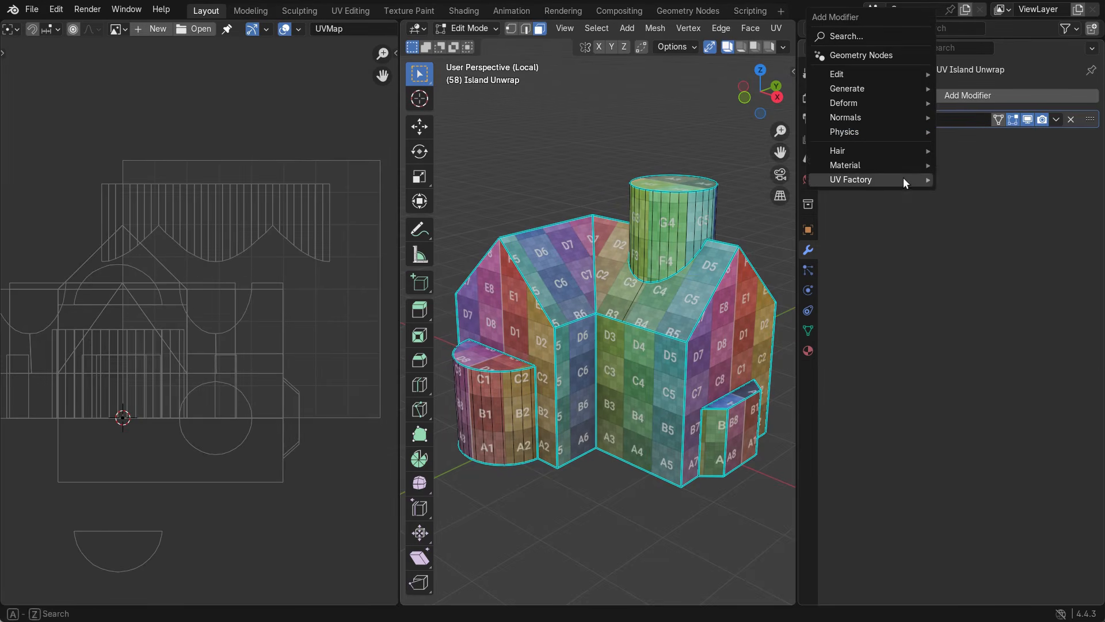
- Add a UV Randomize Islands modifier with Smooth Rotation 13.5°, Offset U 0.630 and Offset V -0.600
mouse_move(903, 177)
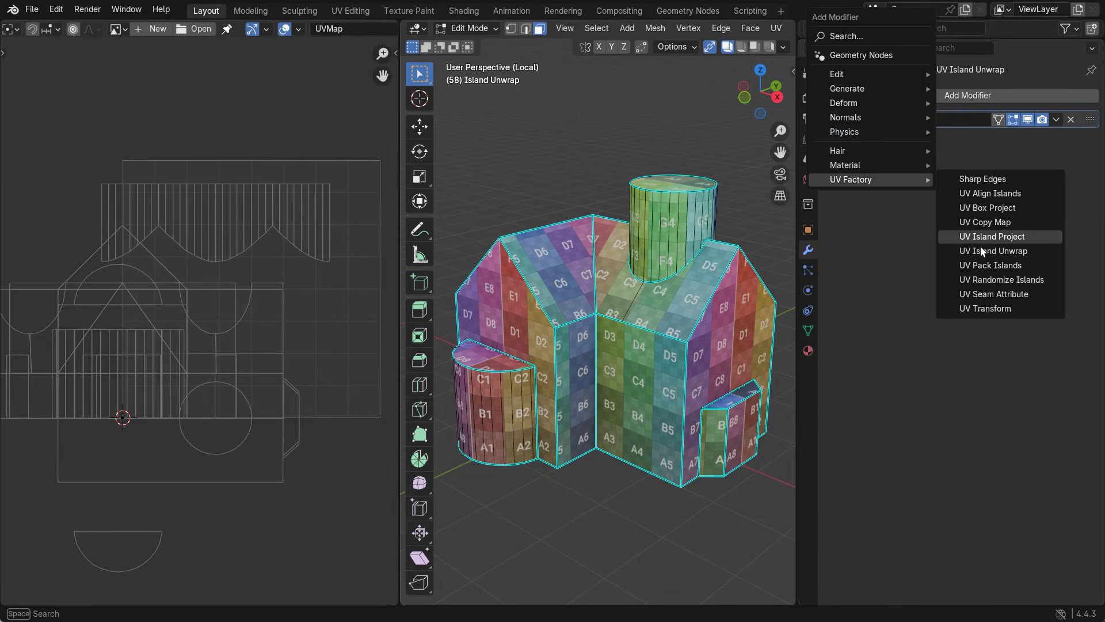
click(982, 279)
drag(981, 279, 1025, 268)
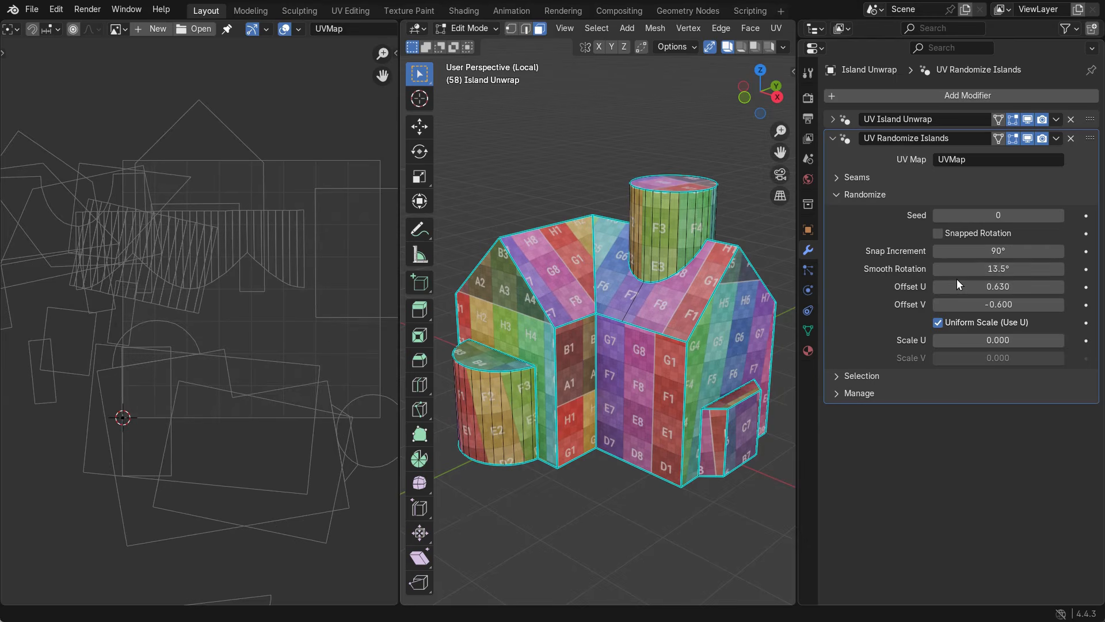
- Set the UV Randomize Islands seed to 5
click(1059, 215)
click(1059, 216)
click(1059, 215)
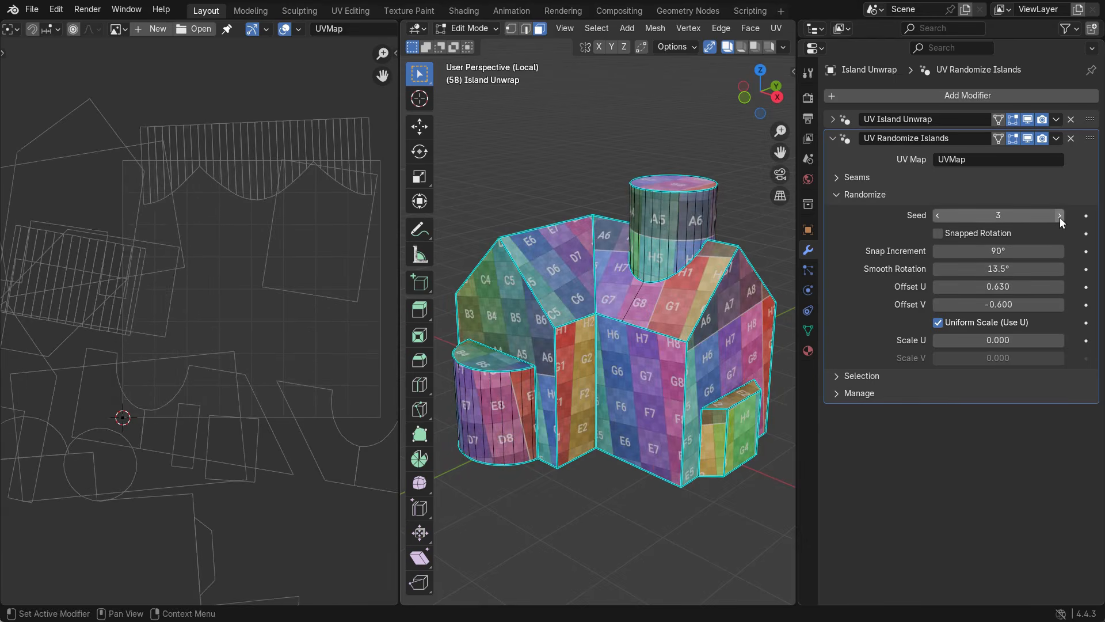
click(1059, 216)
click(1059, 216)
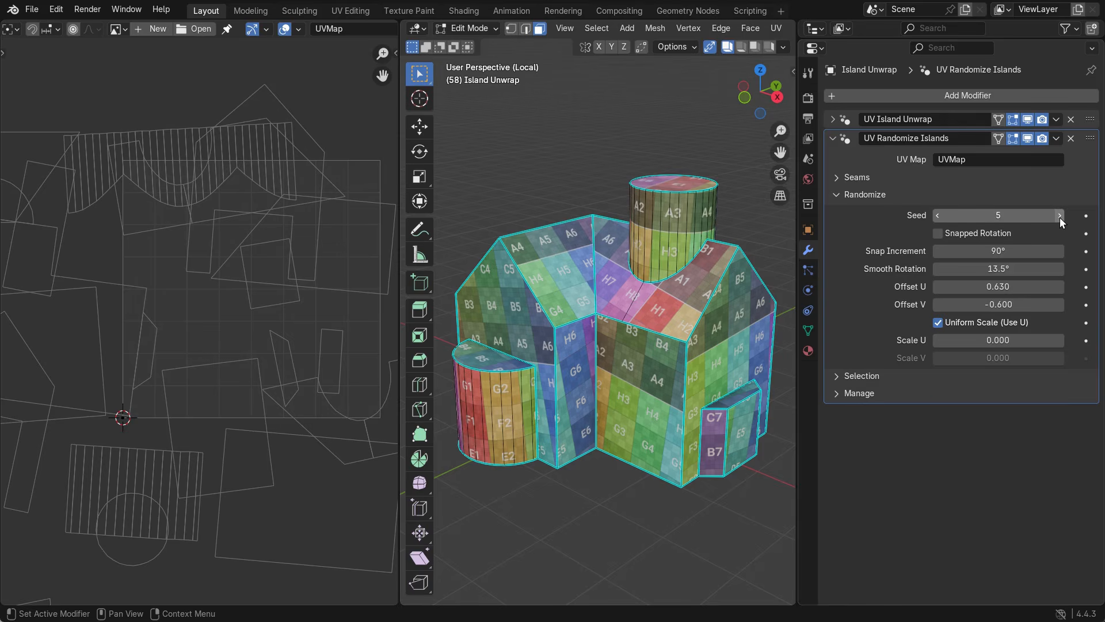
- Collapse UV Randomize Islands and add a UV Align Islands modifier below it
click(833, 138)
click(832, 96)
mouse_move(895, 180)
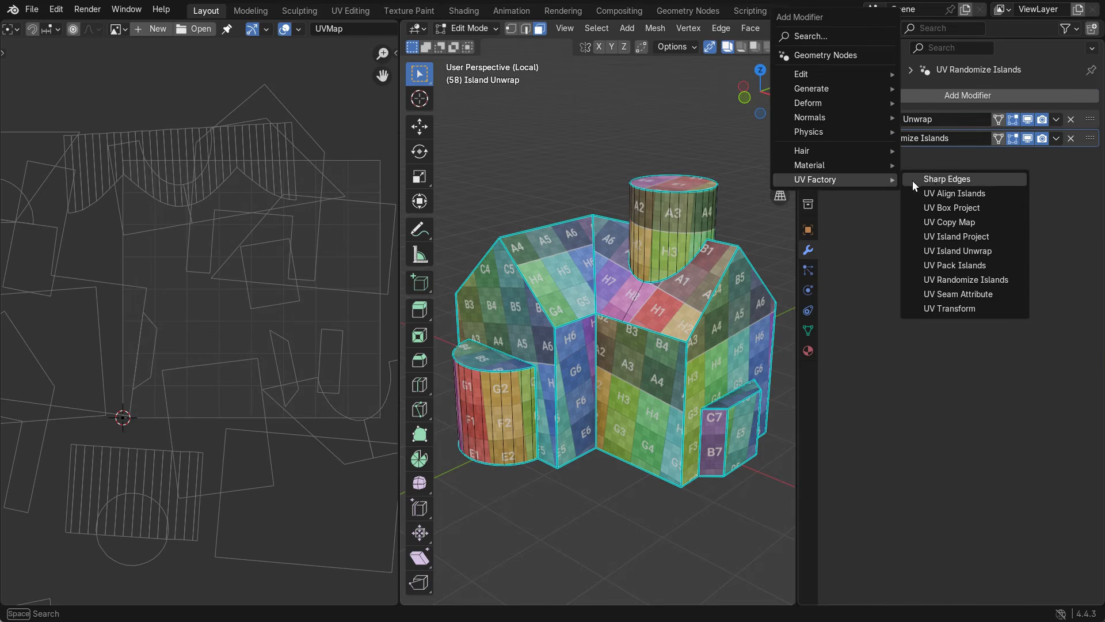
click(948, 193)
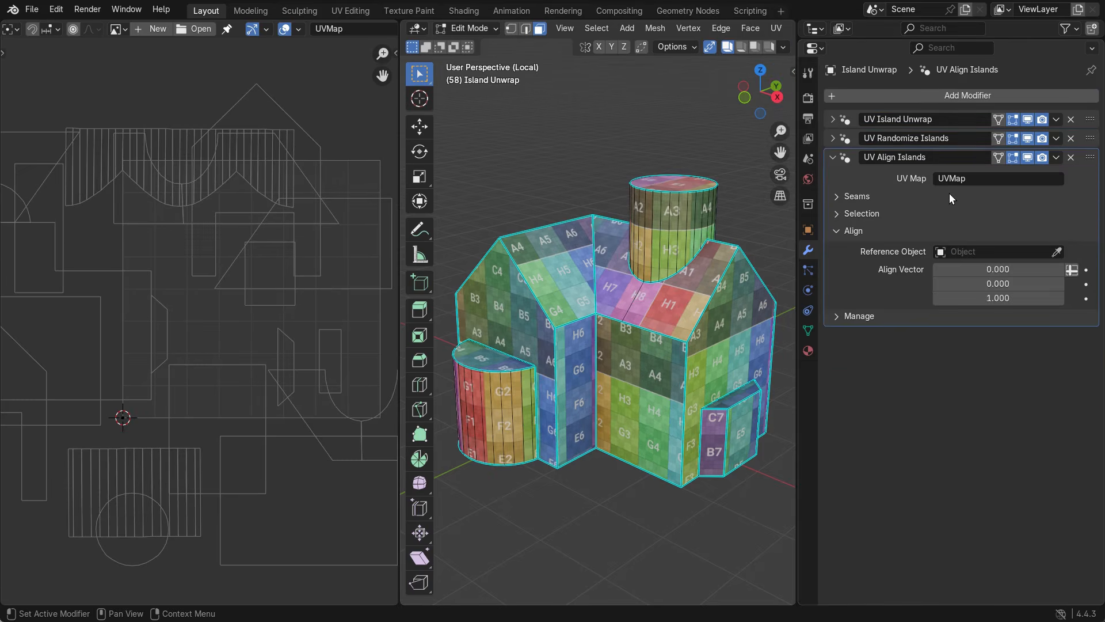
- Compare the UV layout with and without UV Align Islands by switching its viewport display off and on
click(1026, 157)
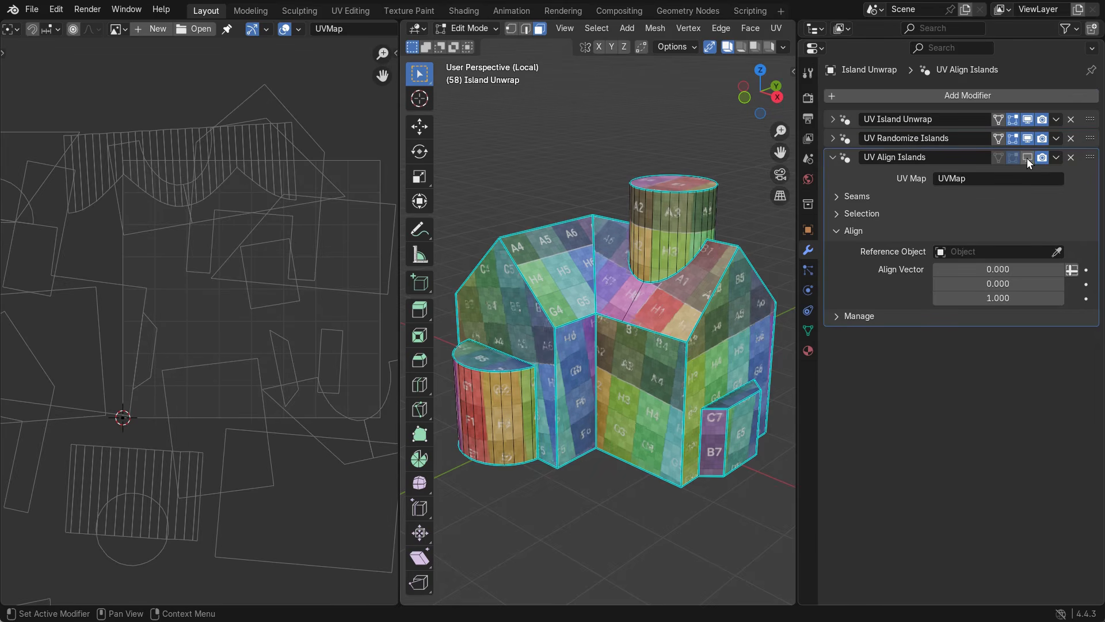
click(1027, 158)
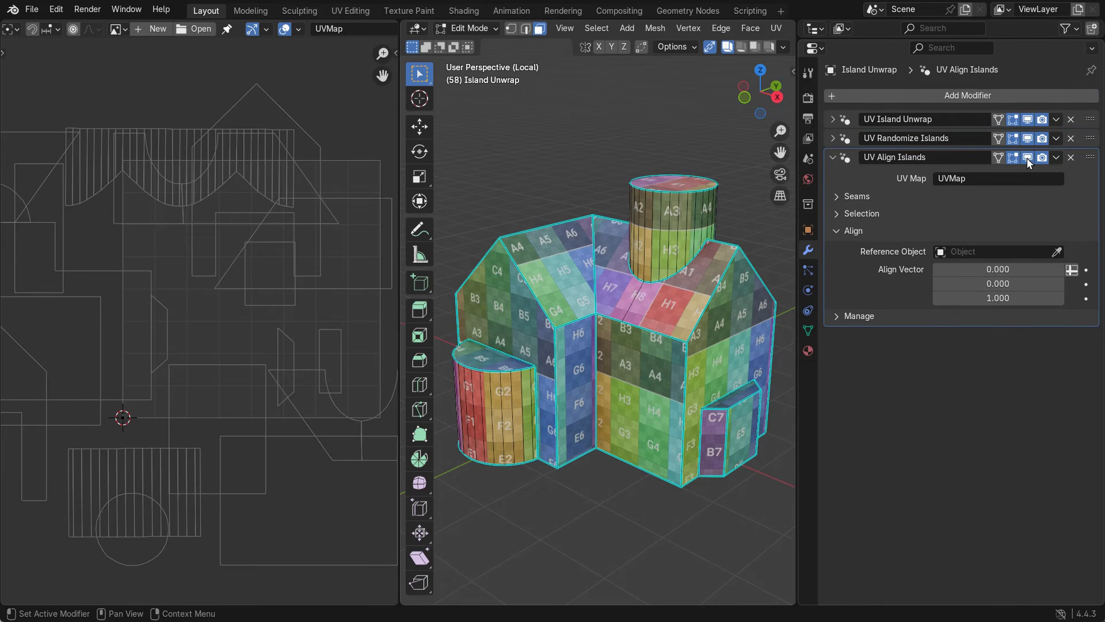
click(1026, 158)
click(1027, 158)
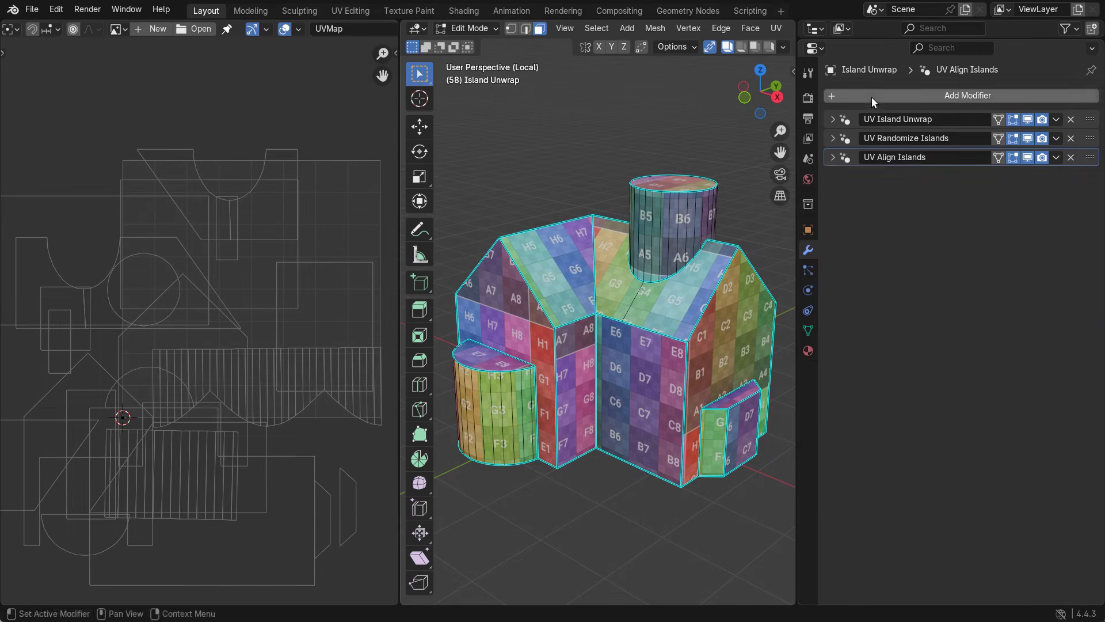
- Add a UV Pack Islands modifier after UV Align Islands and enable its Rotate option
click(871, 97)
mouse_move(896, 180)
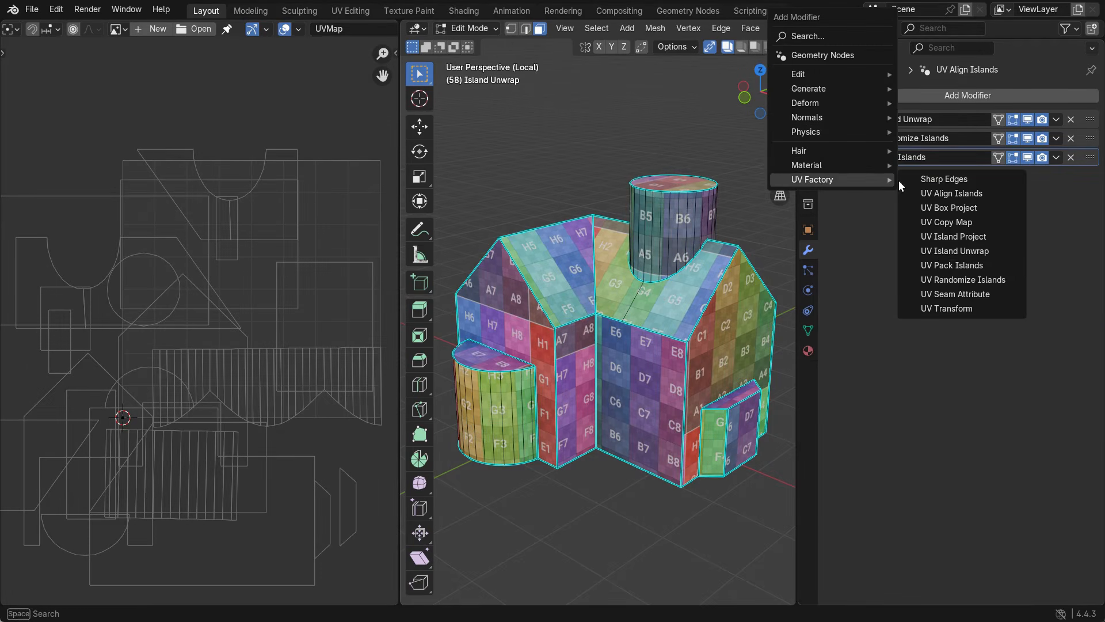
click(938, 264)
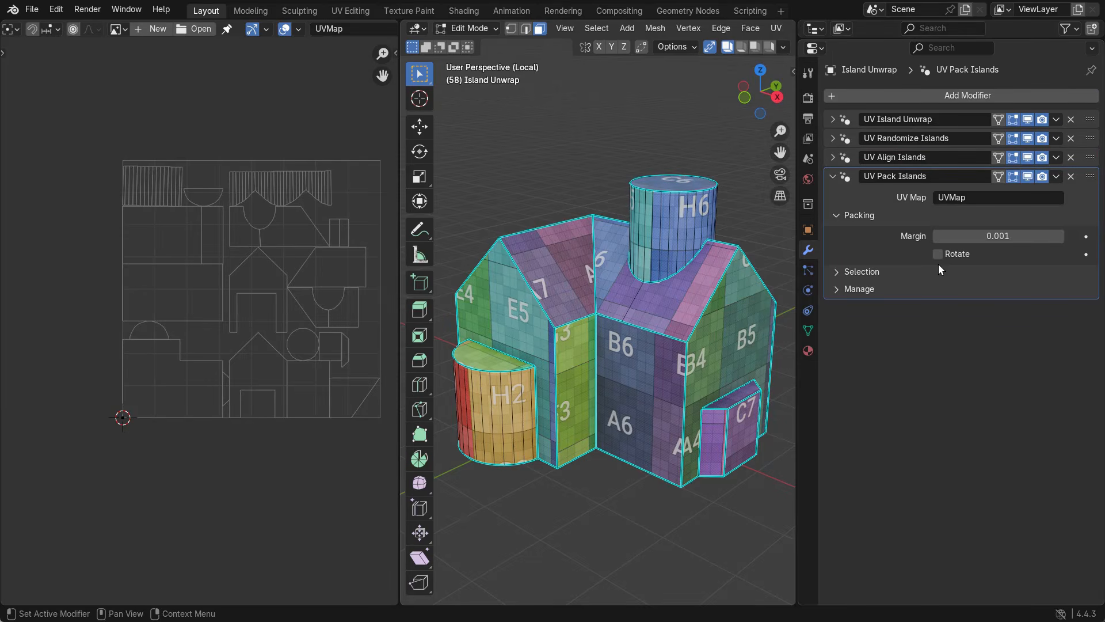
click(939, 254)
click(940, 254)
click(938, 255)
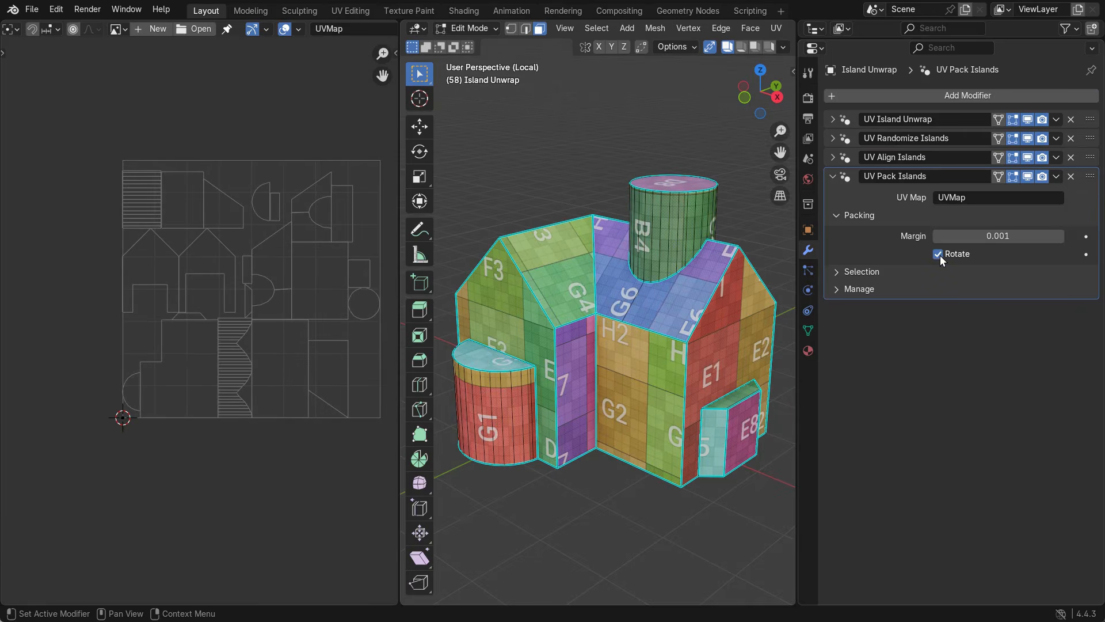
- Toggle the Rotate option of the UV Pack Islands modifier
click(938, 255)
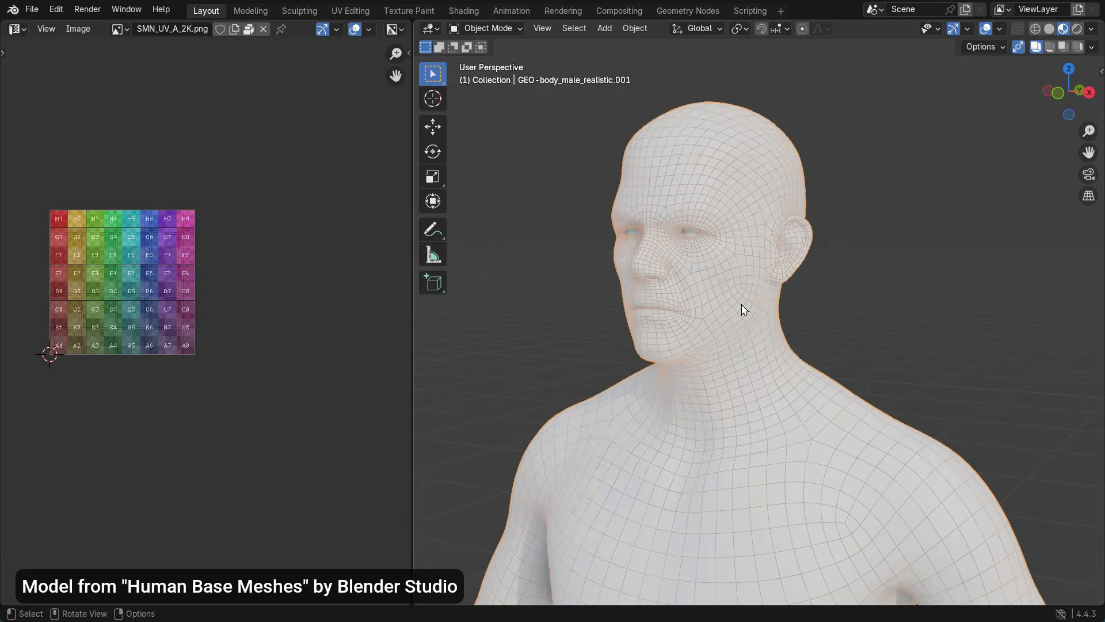
- In Edit Mode, select all head and neck faces of the male body, delimited by seams, and unwrap them with the Angle Based method
key(Tab)
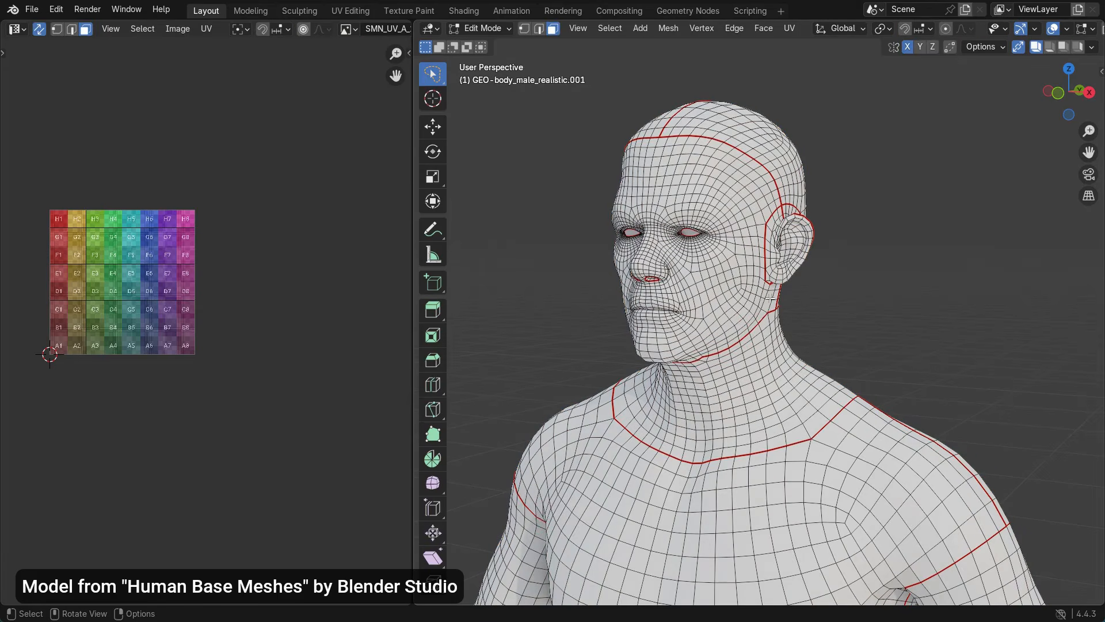
key(alt+z)
mouse_move(829, 328)
ctrl+right_down()
mouse_move(679, 371)
mouse_move(591, 218)
mouse_move(716, 87)
mouse_move(846, 115)
mouse_move(838, 215)
ctrl+right_up()
key(ctrl+l)
key(alt+z)
key(ctrl+l)
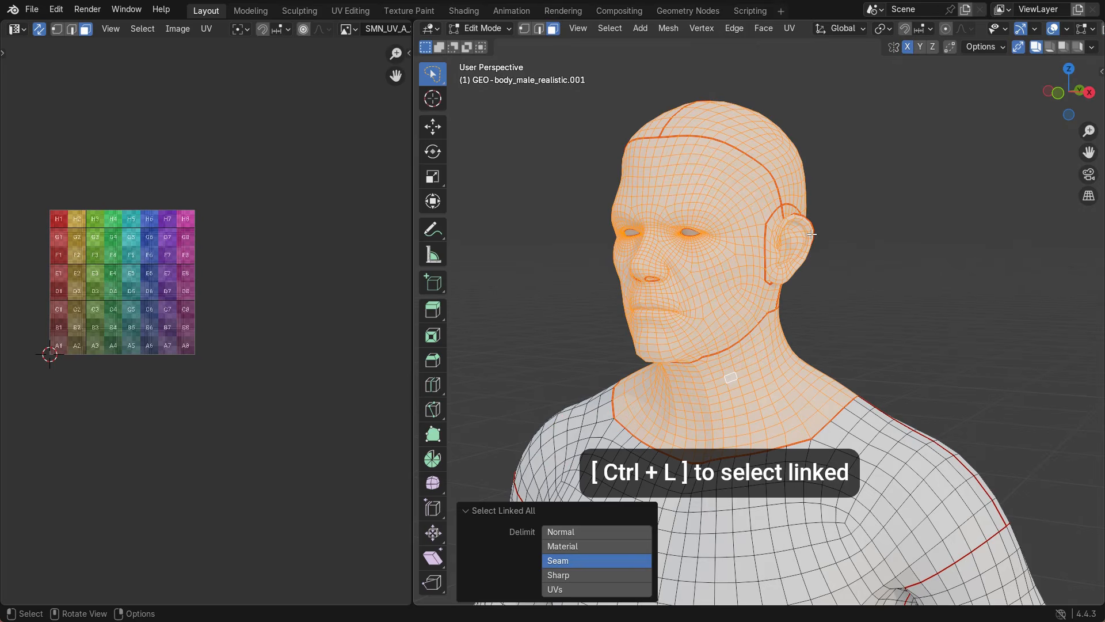
key(u)
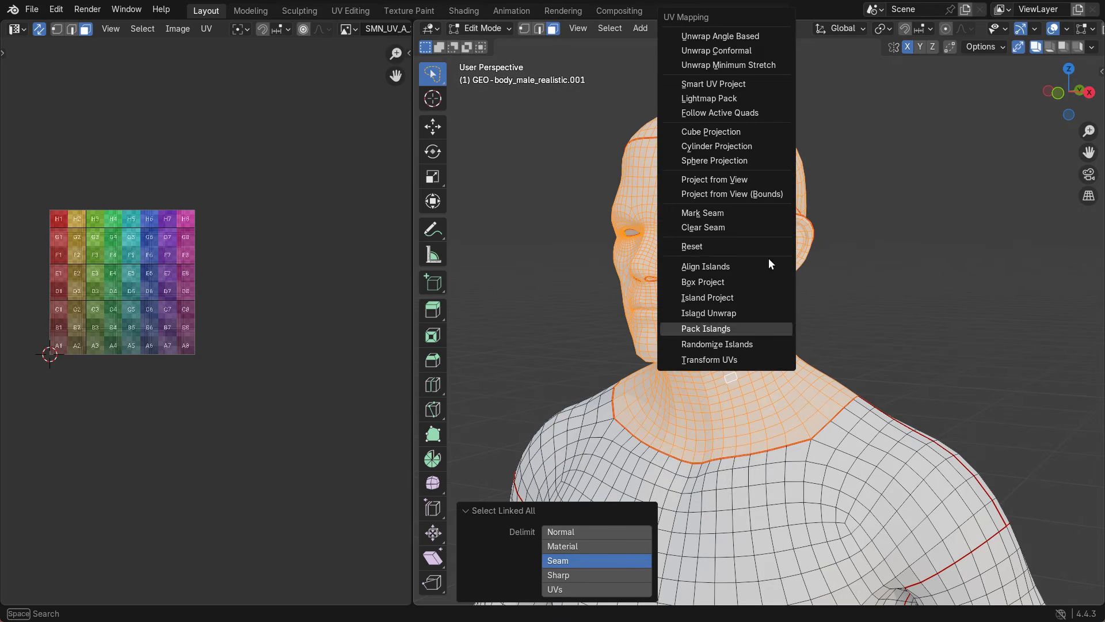
click(730, 36)
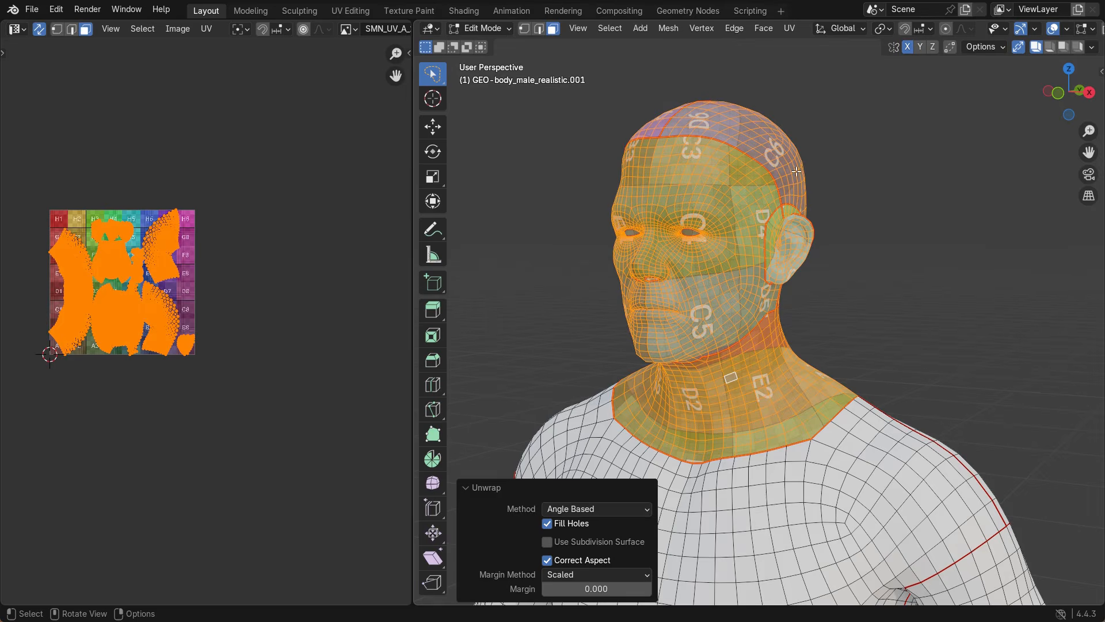
- Select only the face and neck islands by their seams and apply Align Islands to them
click(853, 285)
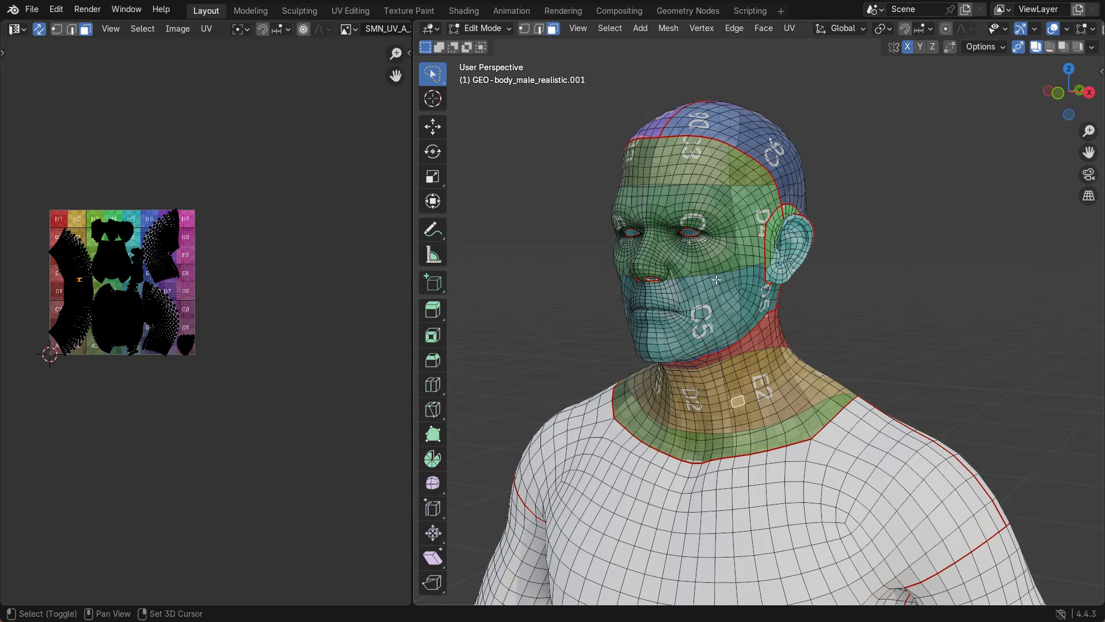
key(ctrl+l)
key(u)
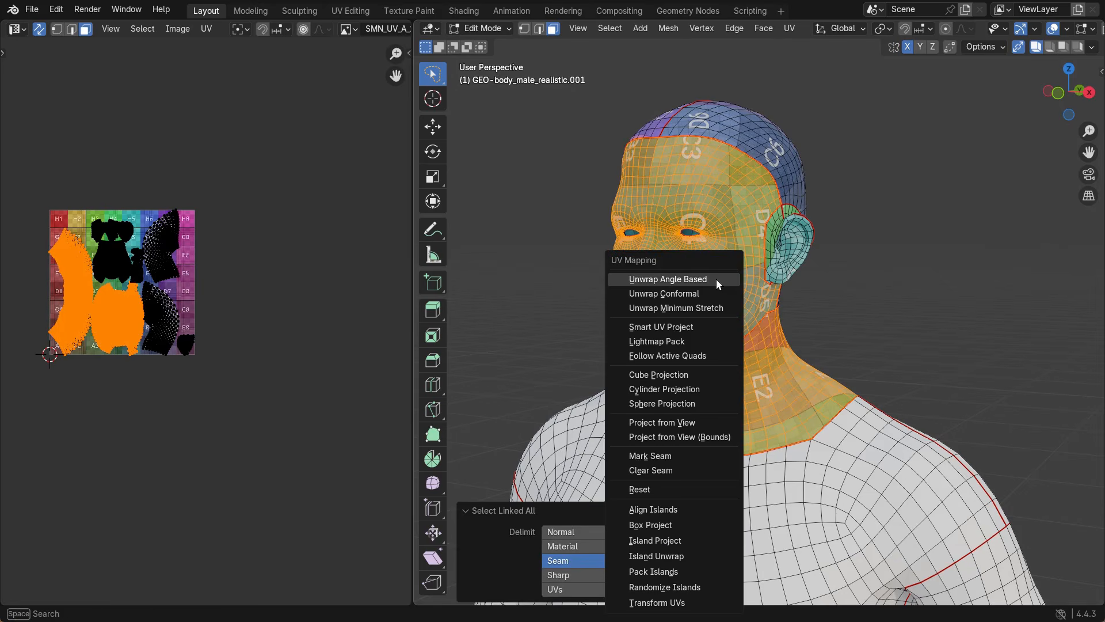
click(686, 510)
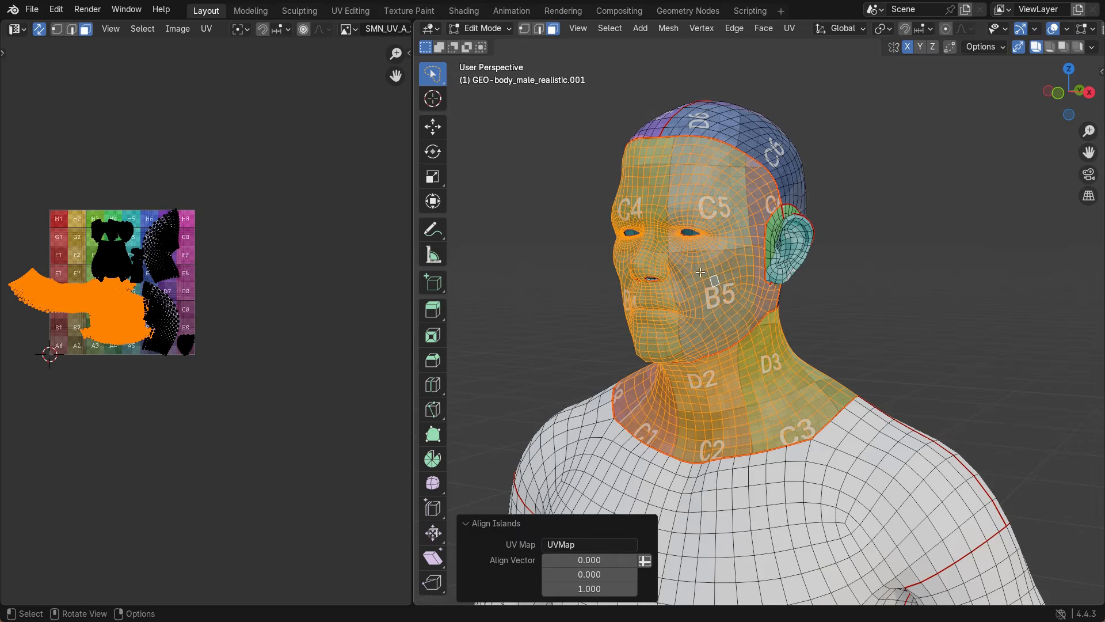
- Select only the face island and enlarge its UVs with Transform UVs to a uniform scale of about 1.99
key(alt+a)
key(ctrl+l)
key(u)
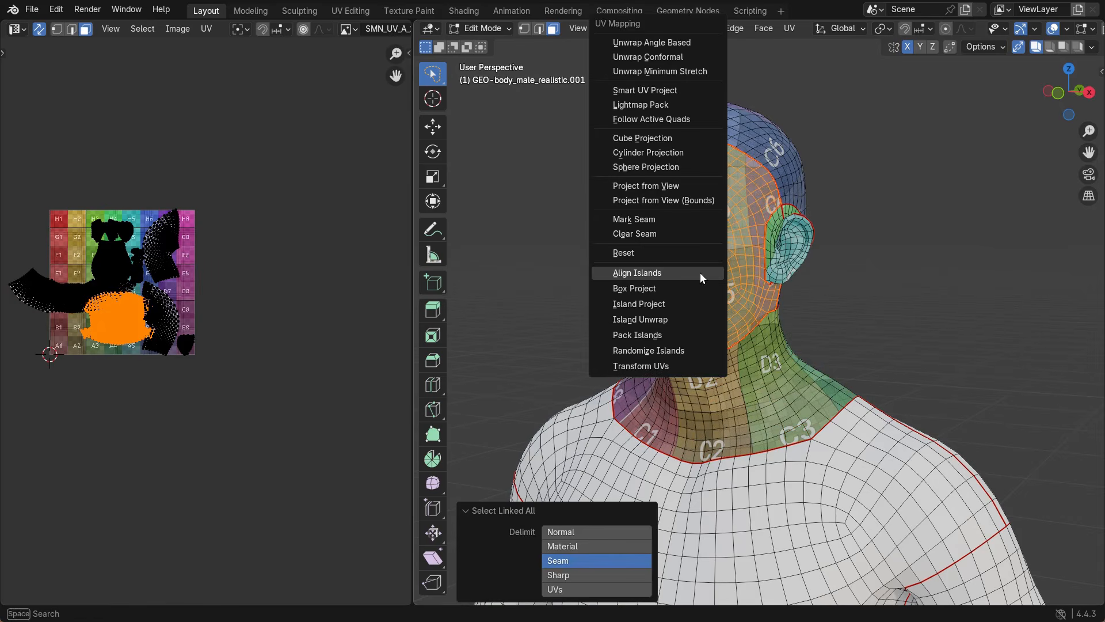
click(671, 365)
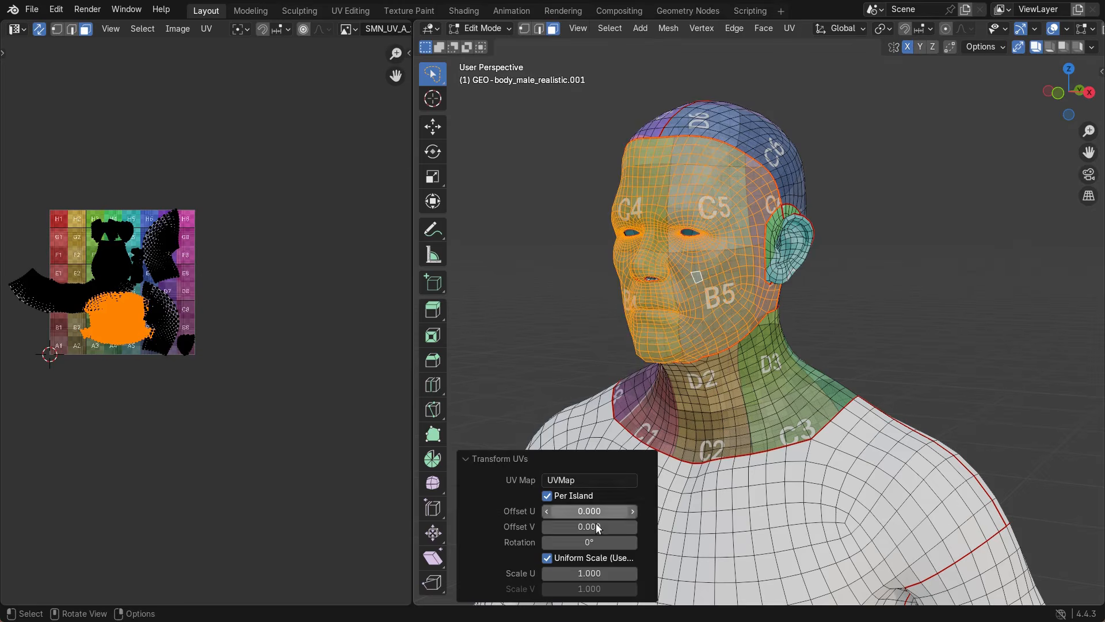
drag(622, 572, 685, 170)
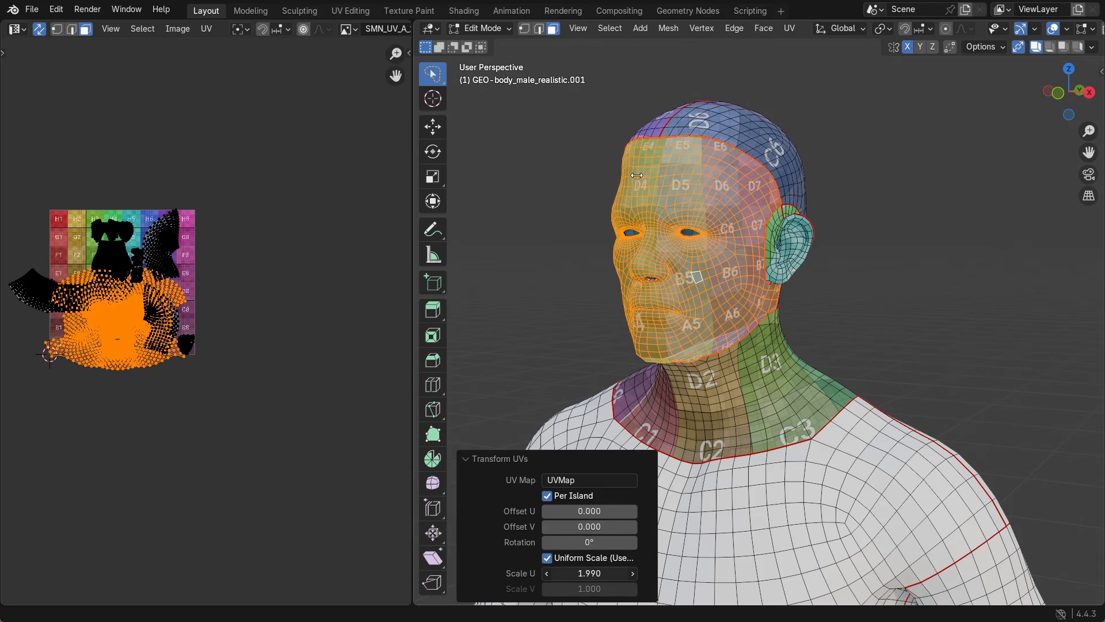
- Select all head and neck islands again and apply Pack Islands to them with UDIM Tile set to 1002
click(832, 347)
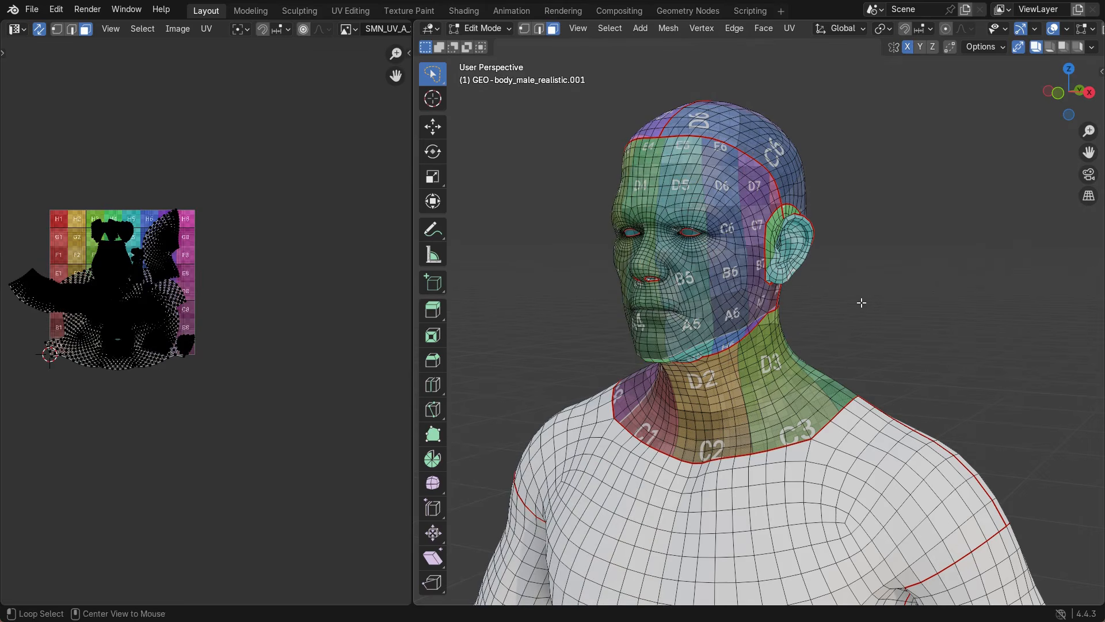
key(alt+z)
mouse_move(863, 290)
ctrl+right_down()
mouse_move(609, 227)
mouse_move(794, 380)
mouse_move(863, 376)
ctrl+right_up()
key(alt+z)
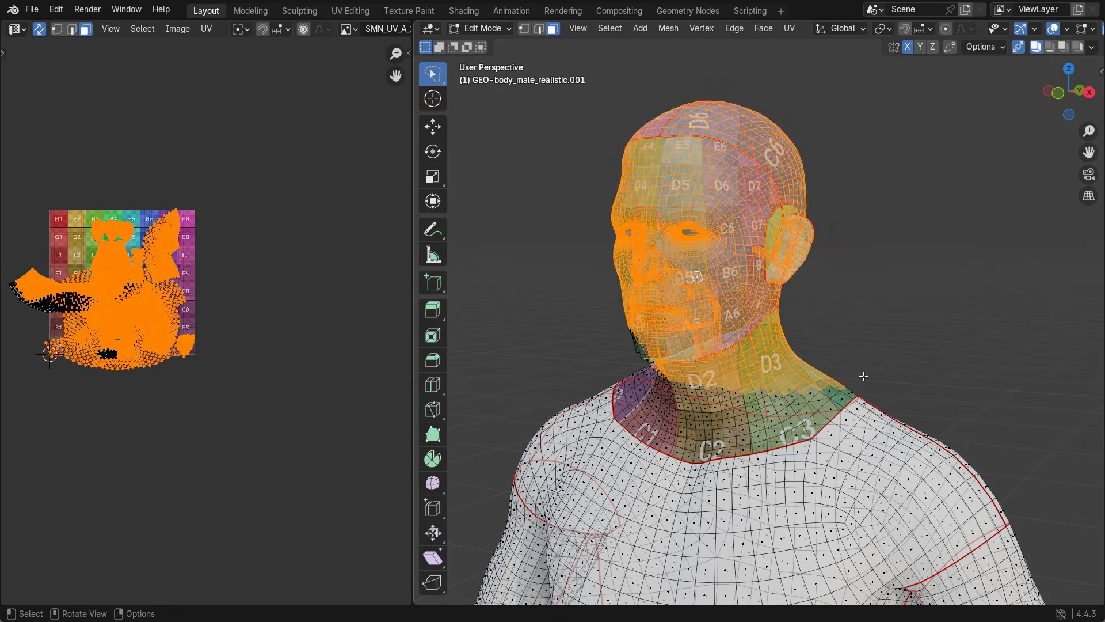
key(ctrl+l)
key(u)
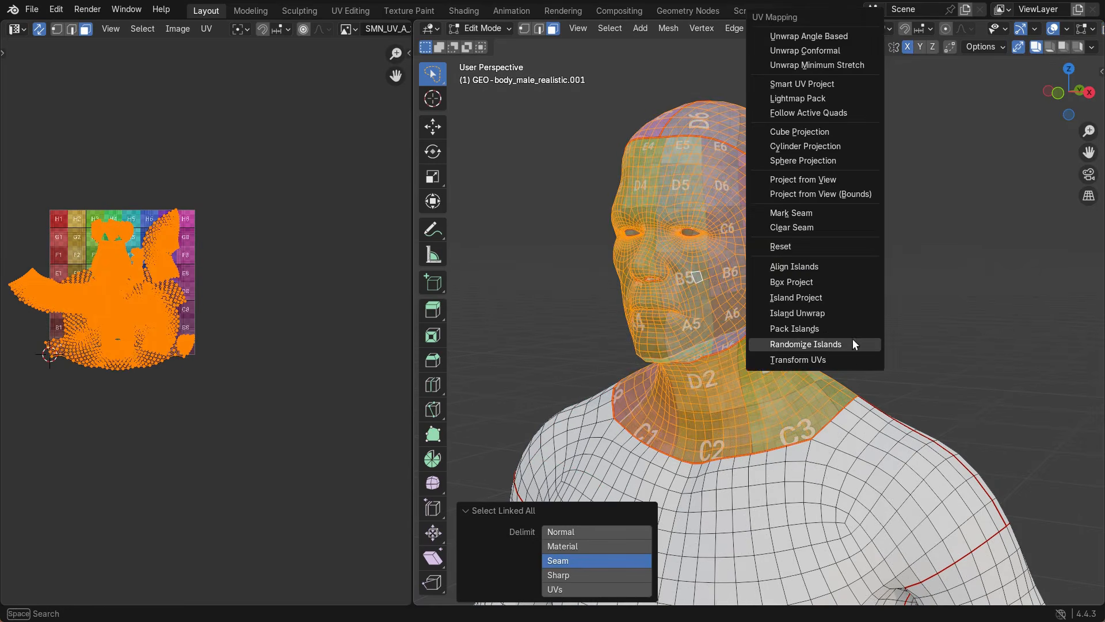
click(858, 339)
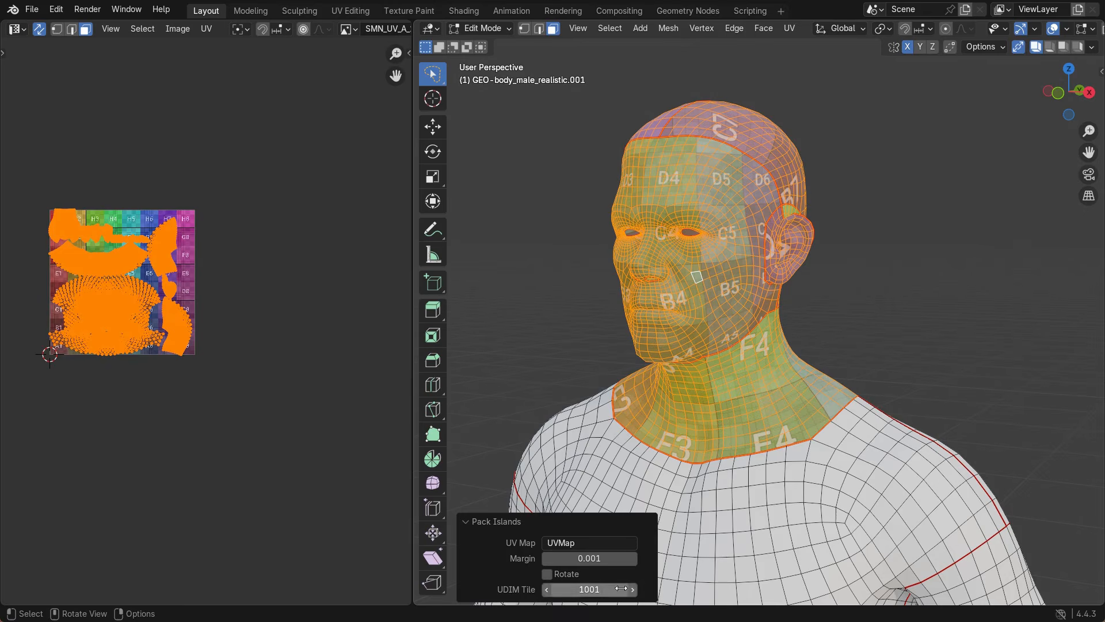
click(633, 589)
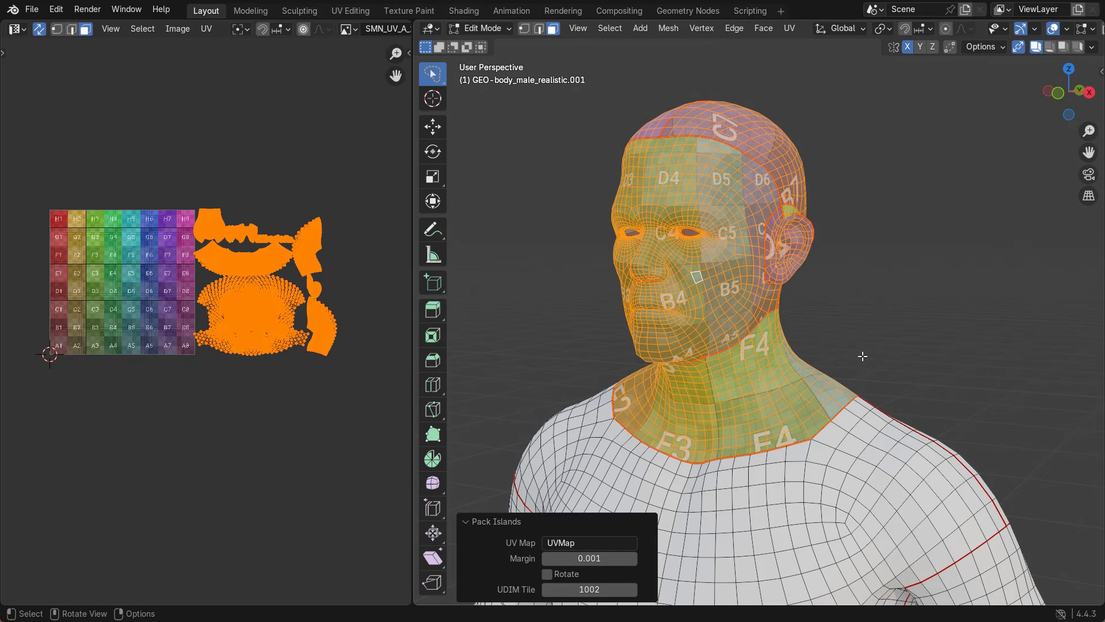